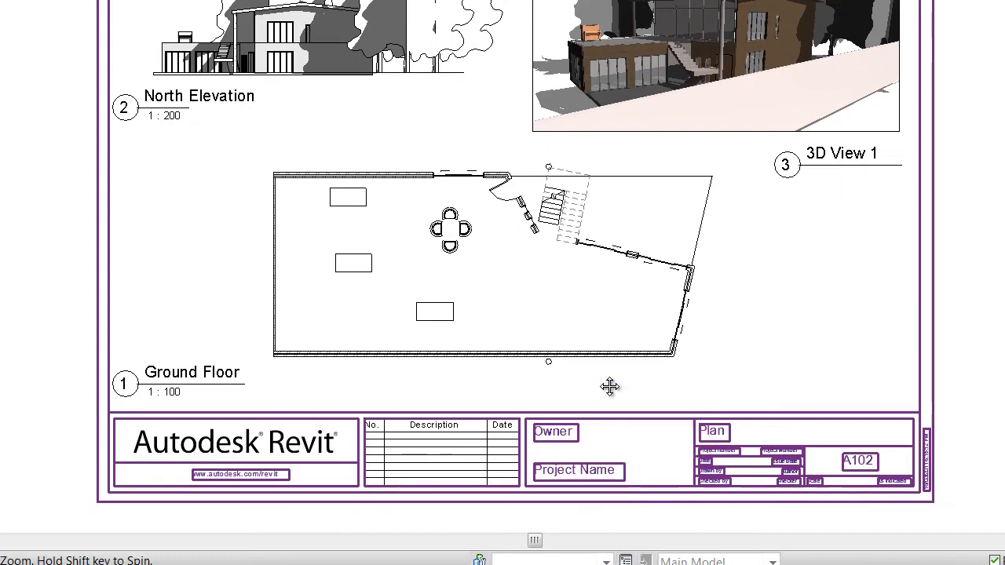
Step: Select the A3 metric (AUS) title block on sheet A102 and open its family for editing
middle_drag(610, 387, 545, 251)
scroll(545, 251, up, 1)
middle_drag(338, 323, 455, 335)
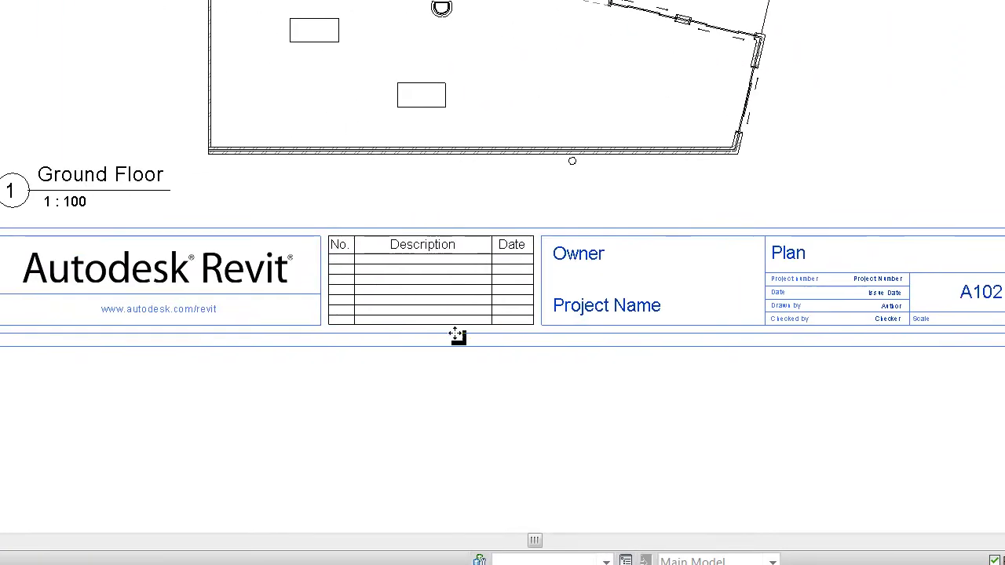
click(812, 376)
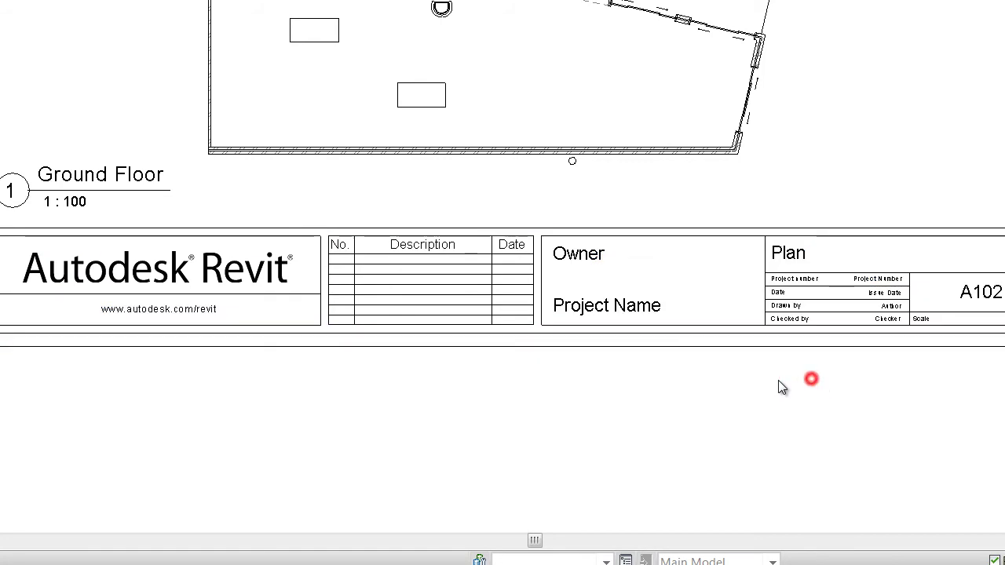
click(506, 250)
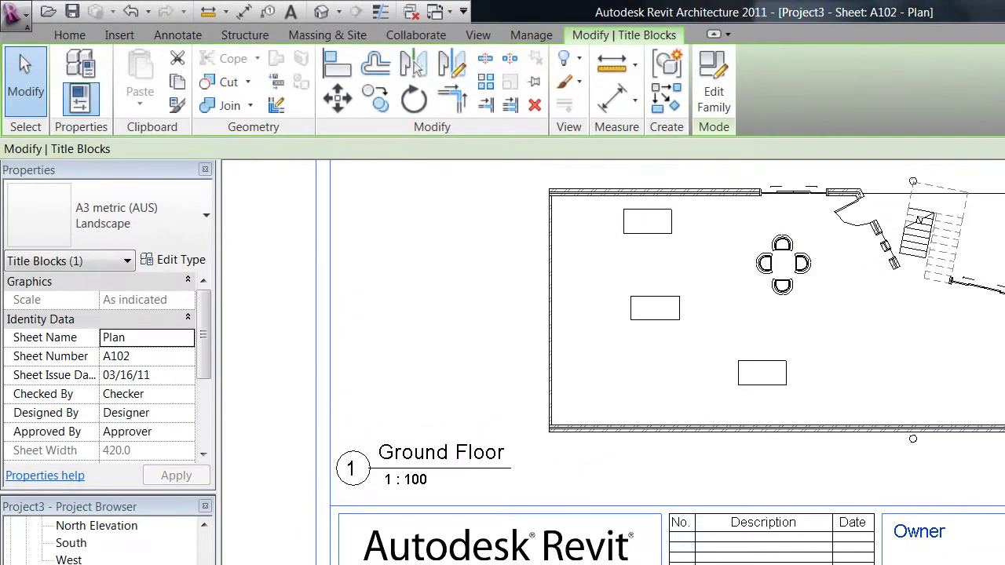
scroll(835, 466, down, 5)
middle_drag(271, 167, 255, 242)
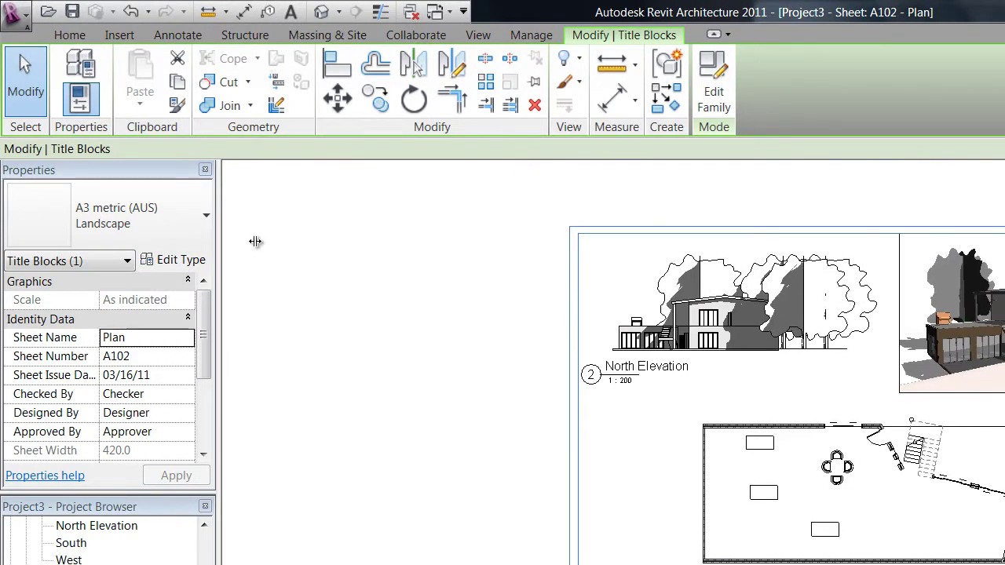
middle_drag(862, 562, 799, 479)
scroll(789, 560, up, 4)
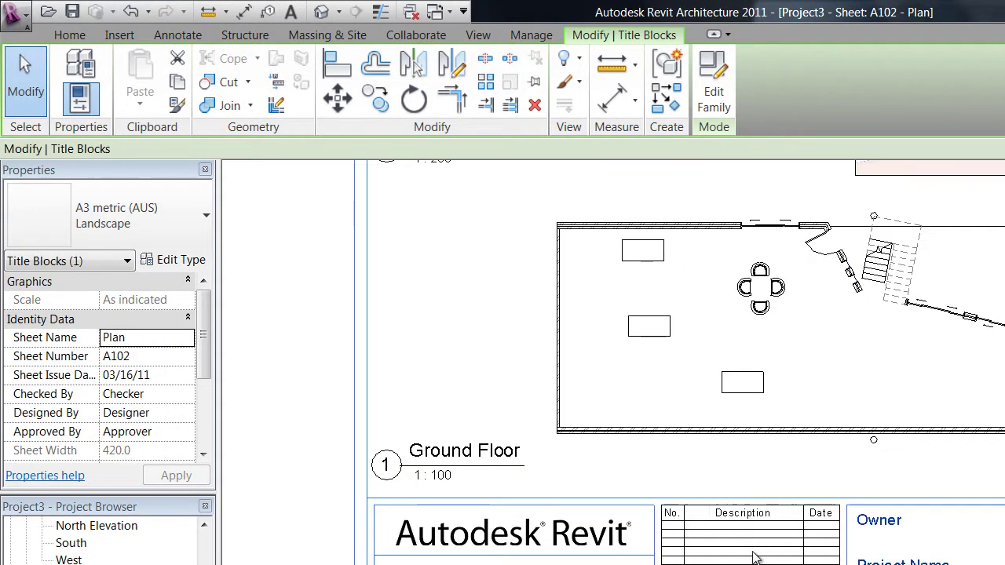
click(713, 87)
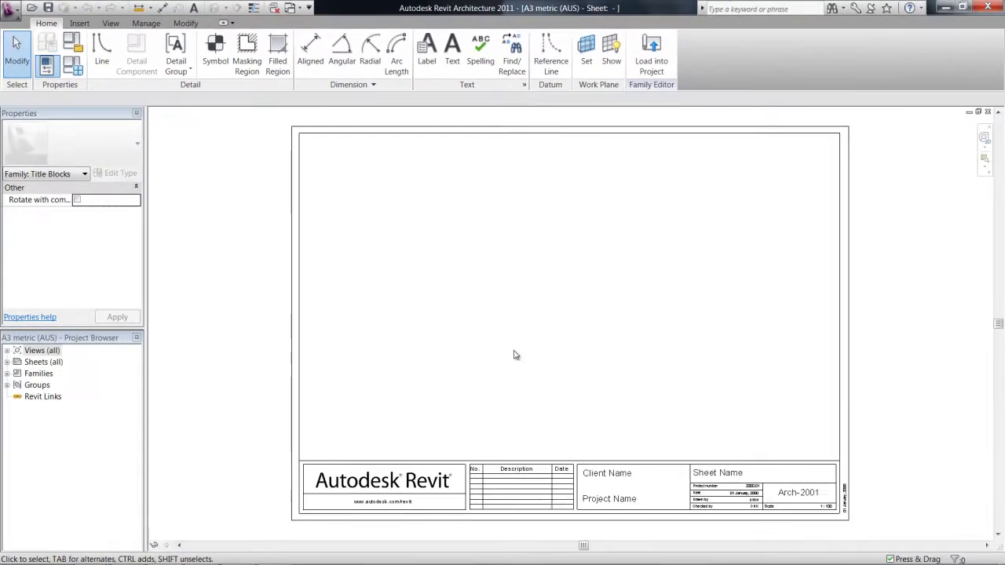
middle_drag(516, 354, 601, 296)
scroll(657, 330, up, 2)
scroll(605, 389, down, 2)
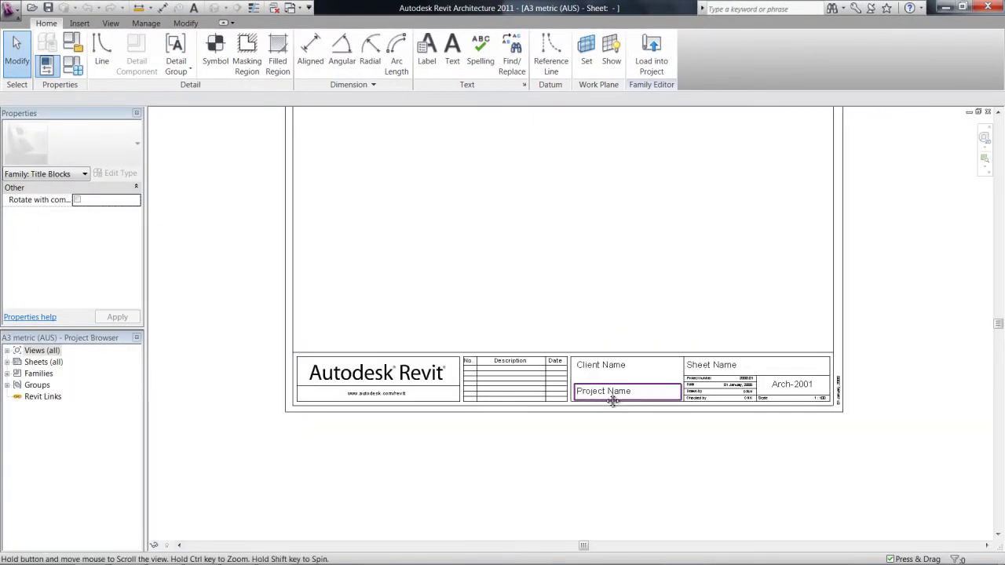
middle_drag(605, 393, 591, 436)
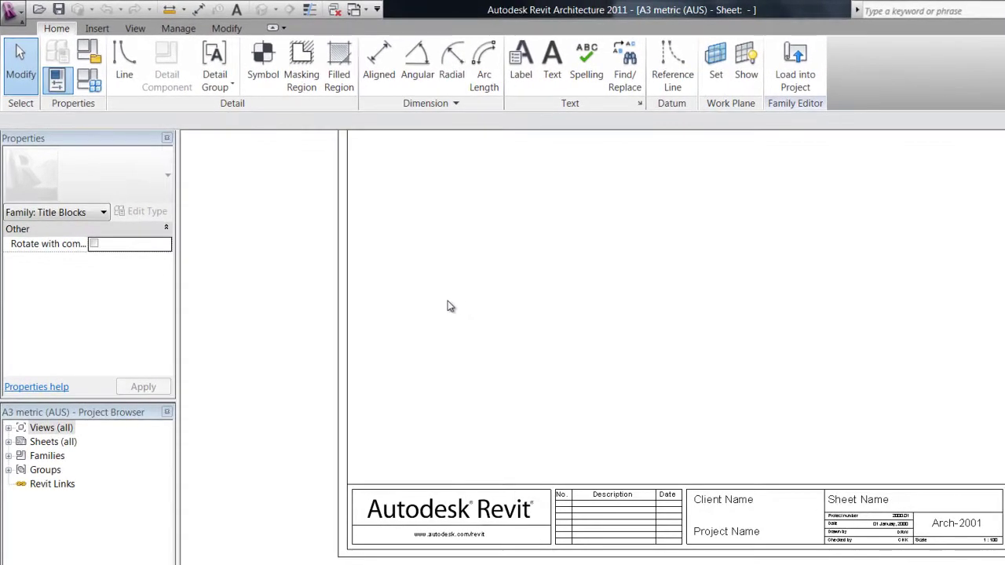
click(90, 29)
click(135, 28)
click(178, 28)
click(57, 28)
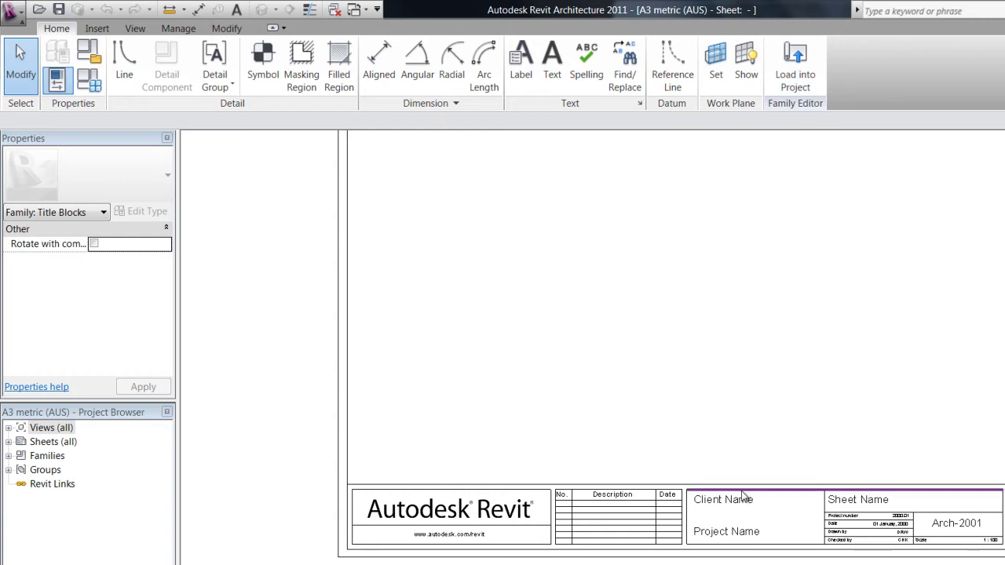
drag(270, 420, 941, 468)
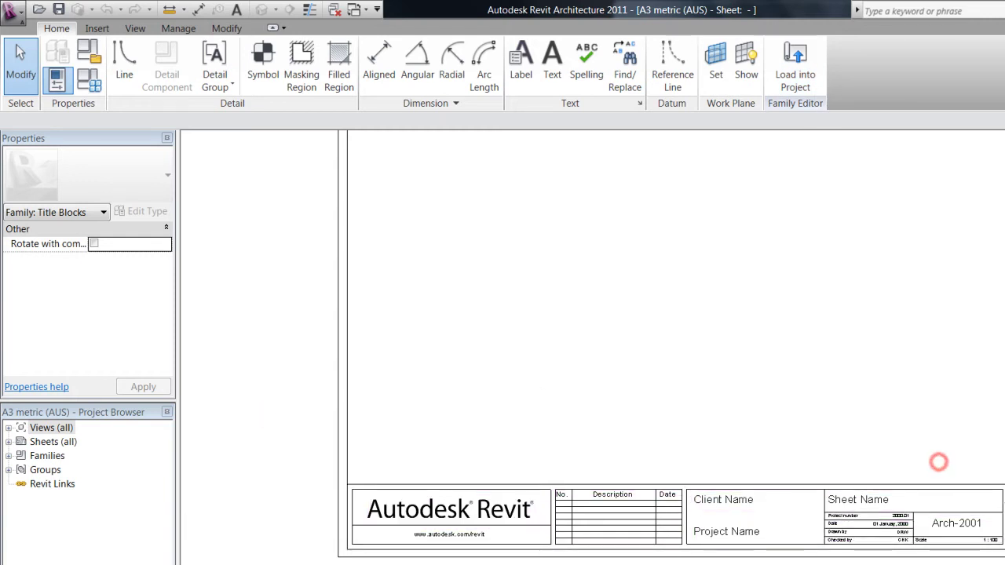
Step: Move the Project Name and Sheet Name labels out of the title strip into the empty drawing area above it
scroll(817, 502, up, 3)
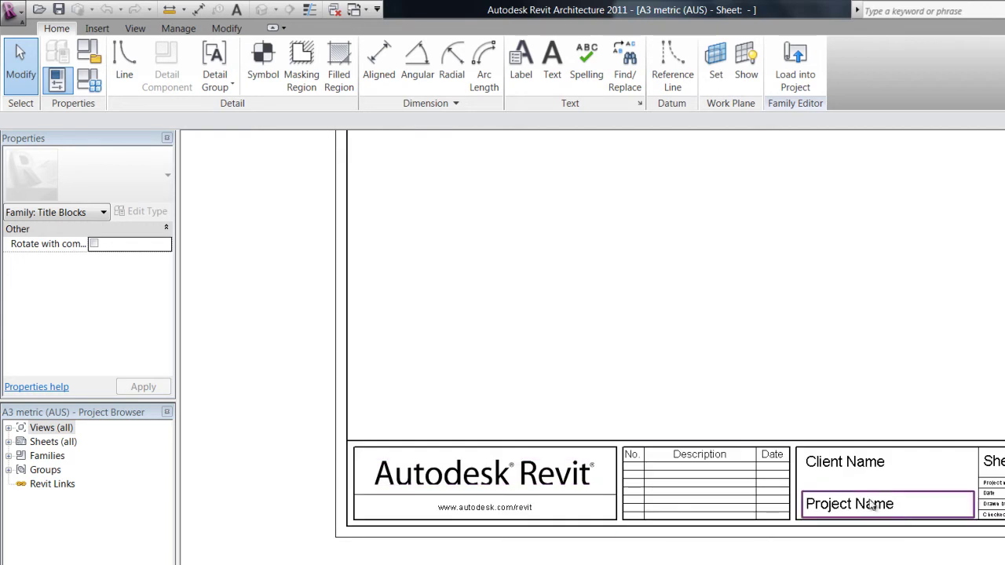
click(872, 506)
middle_drag(931, 542, 734, 541)
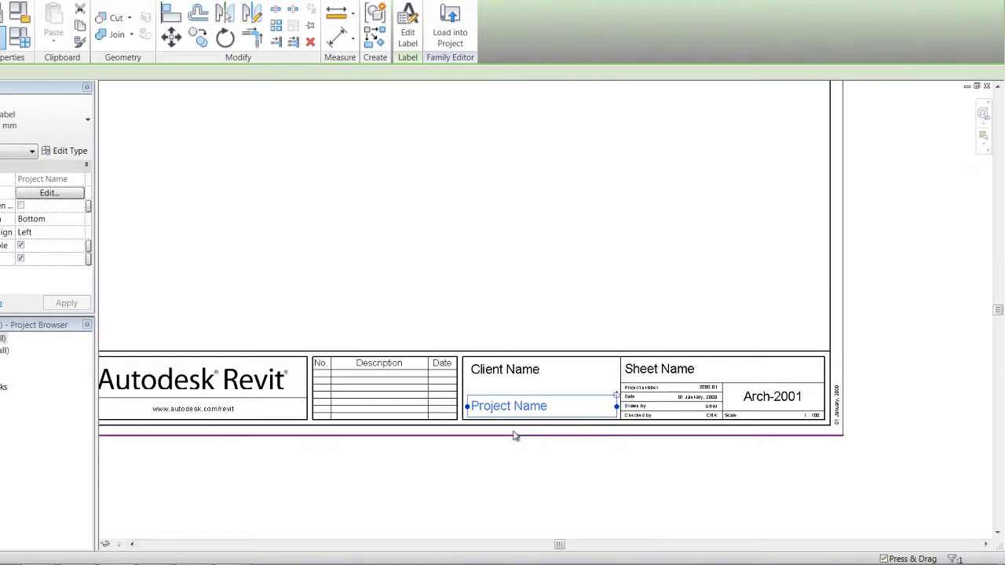
drag(497, 412, 479, 278)
click(693, 299)
click(674, 375)
drag(651, 370, 576, 273)
click(667, 336)
Step: Move the 1 : 100 scale label and the Arch-2001 sheet number label above the title strip, roughly in line with the other moved labels
scroll(704, 414, up, 1)
scroll(704, 414, up, 1)
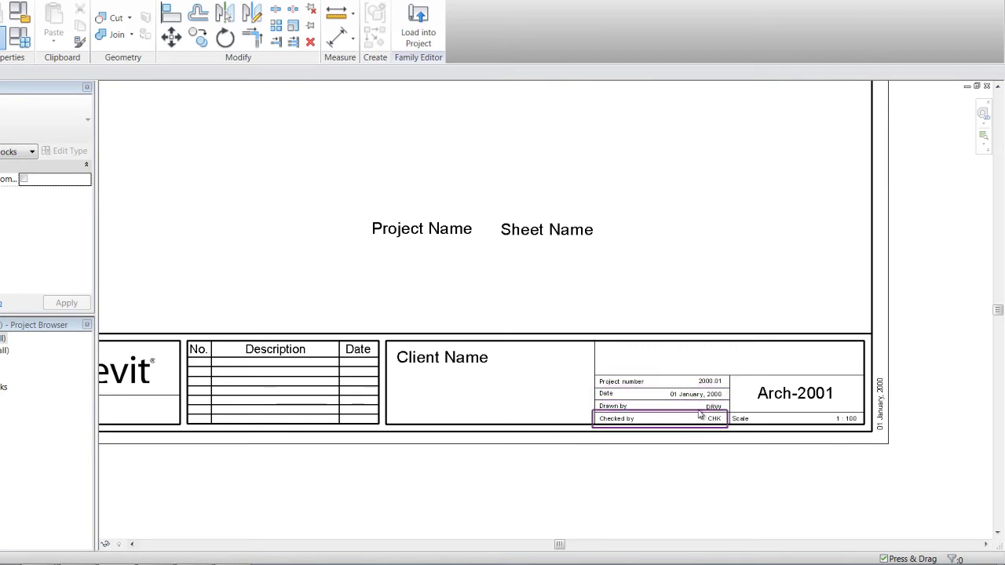
click(842, 419)
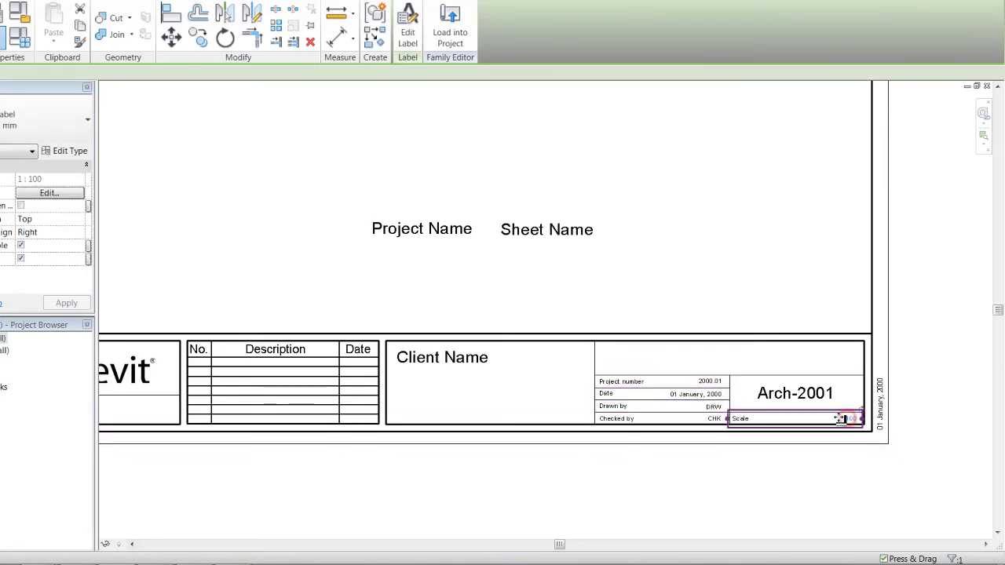
drag(842, 419, 758, 241)
click(763, 269)
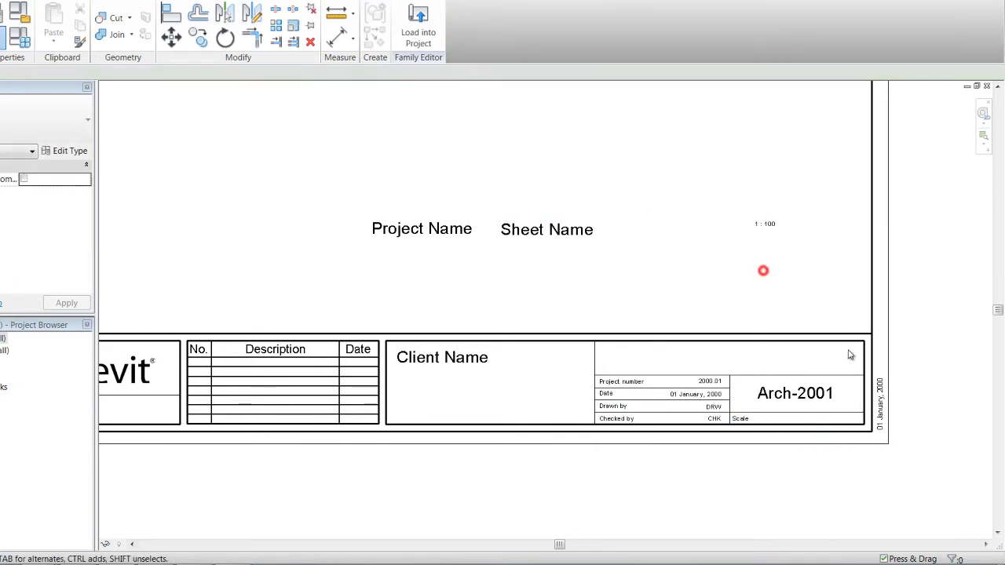
click(883, 407)
click(729, 256)
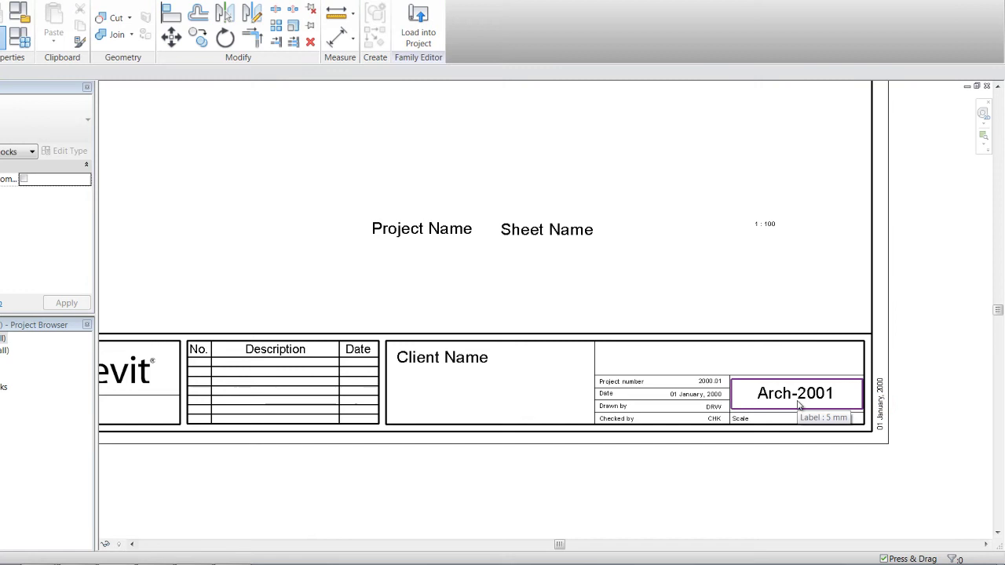
drag(799, 405, 655, 233)
click(722, 296)
Step: Delete the old title strip's lines, logo, text and remaining labels together with the revision schedule
middle_drag(458, 366, 698, 346)
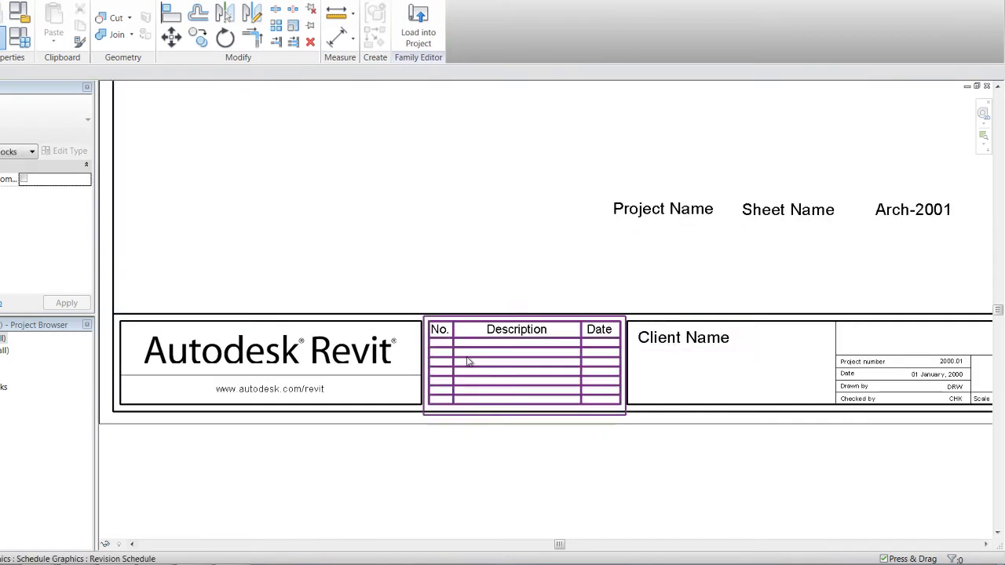
scroll(441, 355, down, 1)
middle_drag(795, 388, 706, 370)
scroll(695, 353, up, 1)
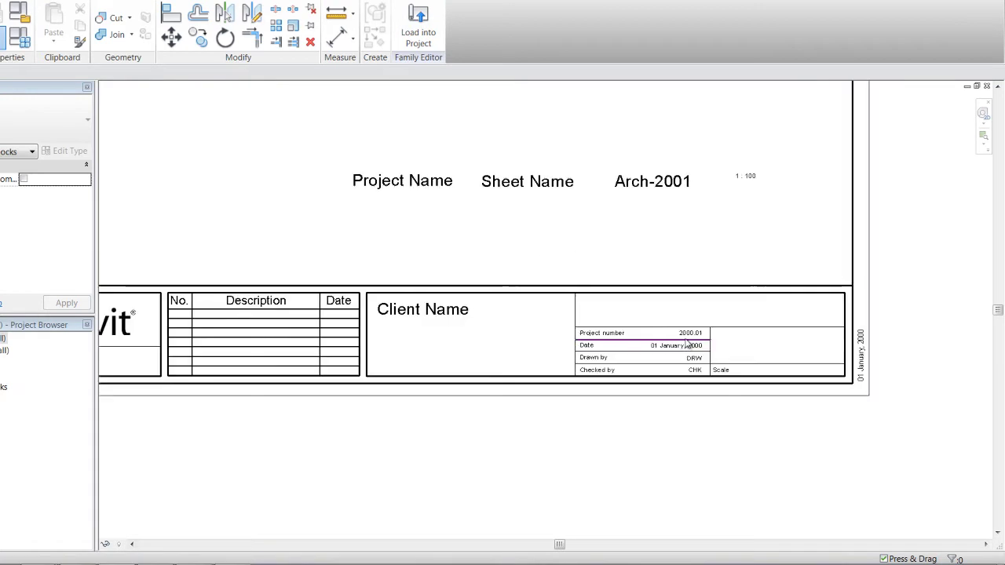
scroll(718, 322, down, 1)
scroll(716, 324, down, 1)
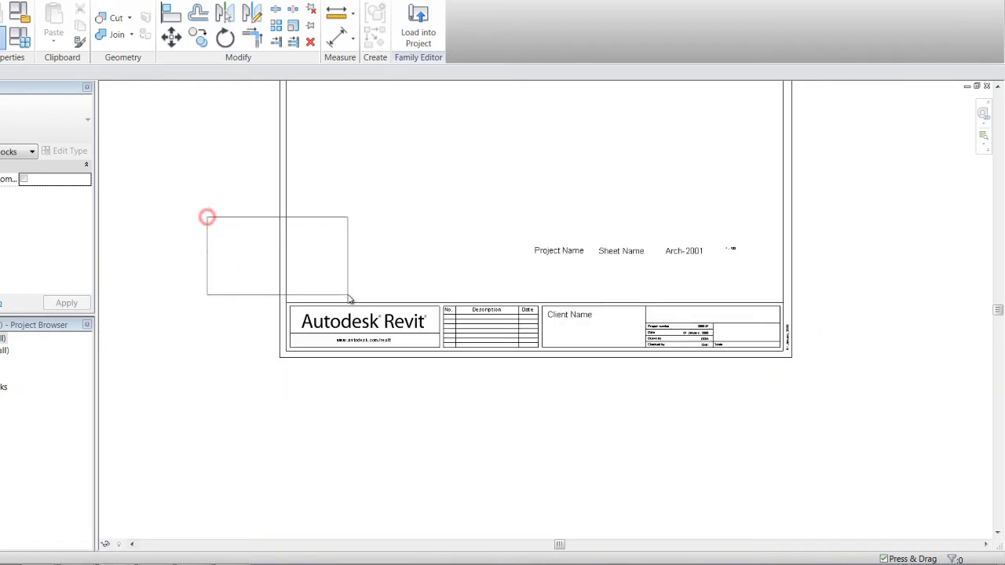
drag(348, 295, 348, 296)
drag(238, 272, 821, 366)
scroll(745, 341, up, 2)
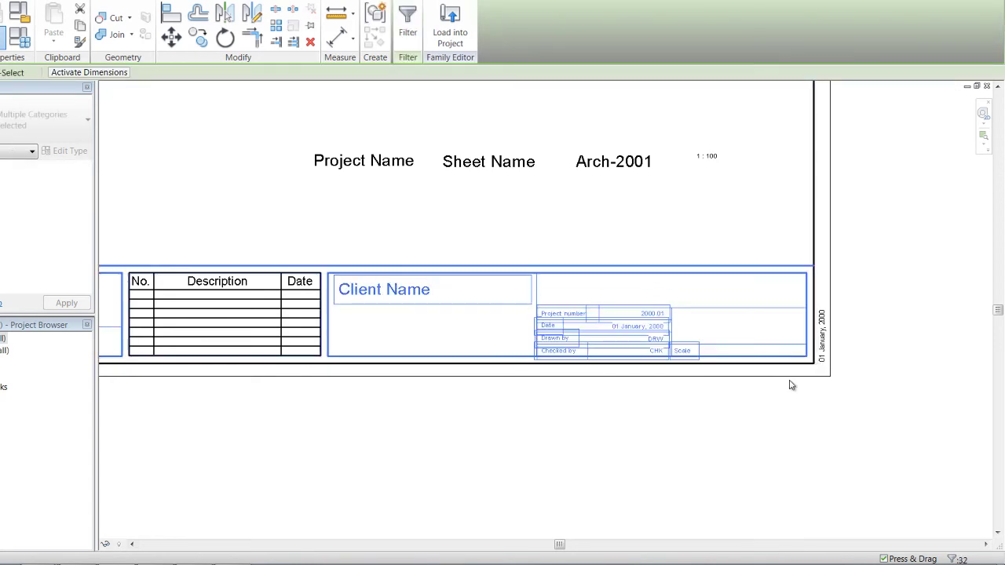
scroll(662, 442, down, 1)
middle_drag(333, 446, 530, 332)
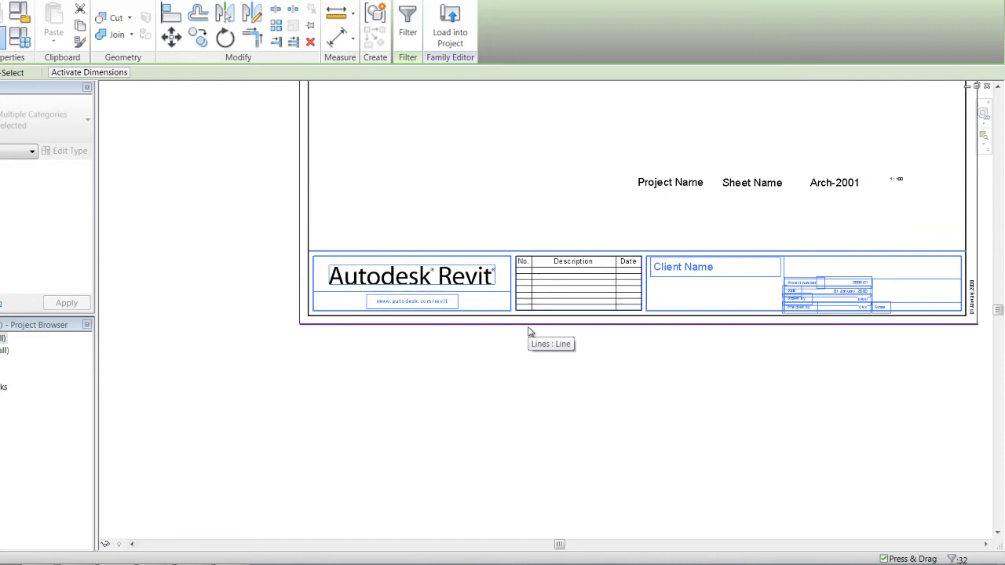
key(Delete)
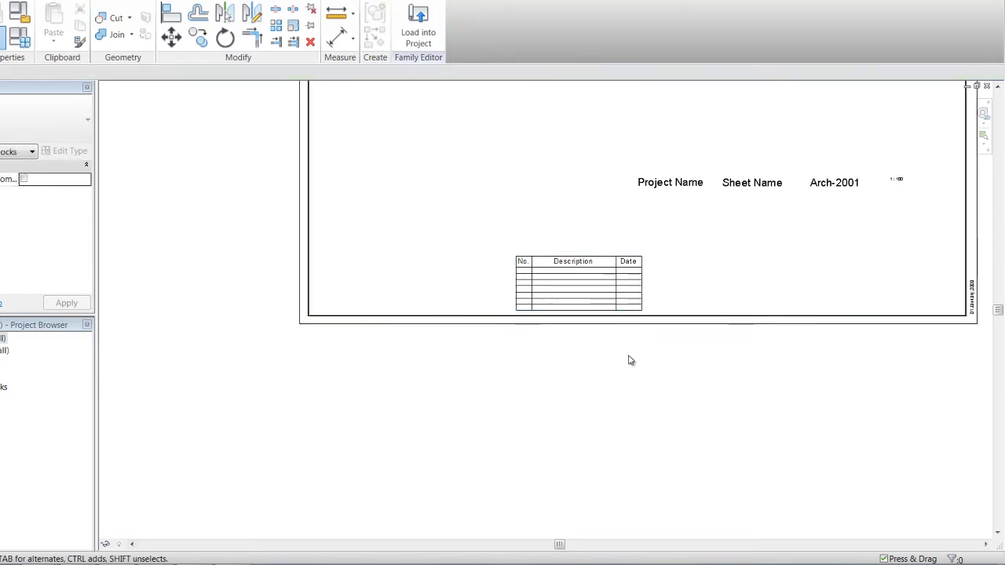
click(628, 257)
key(Delete)
Step: Move the four remaining labels together towards the lower-left part of the sheet border
middle_drag(741, 265, 651, 413)
scroll(655, 328, down, 2)
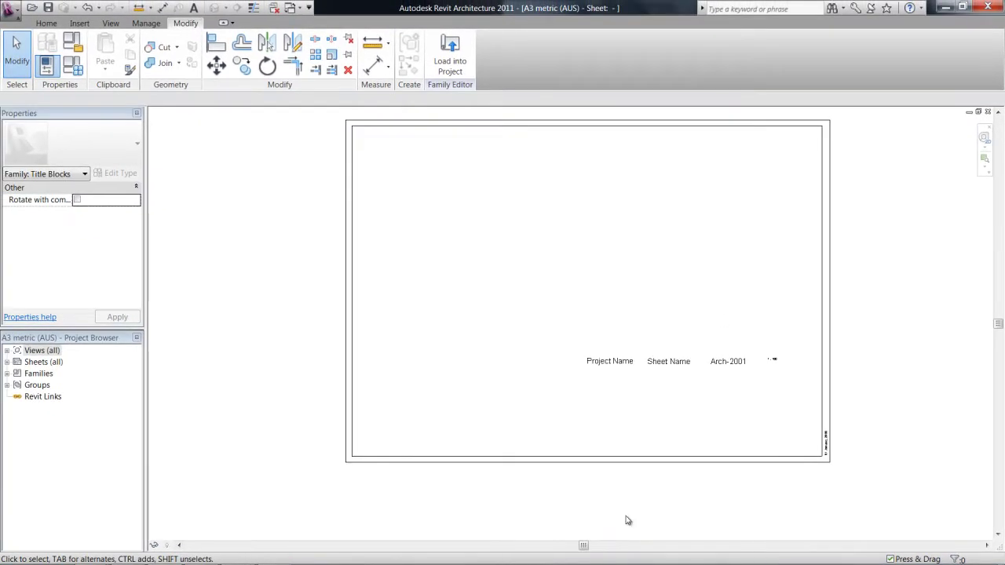
middle_drag(627, 520, 451, 186)
drag(444, 186, 751, 278)
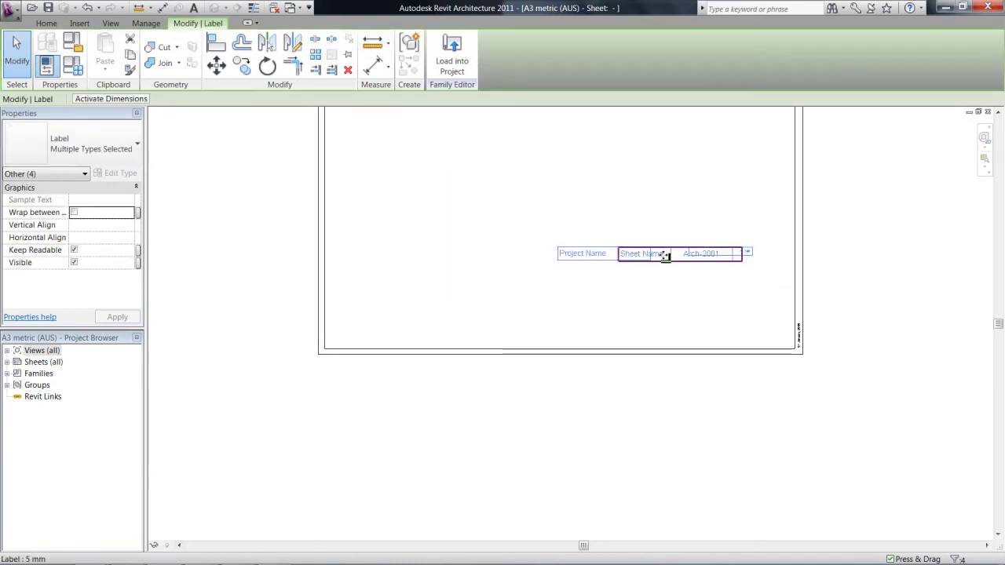
drag(664, 254, 519, 306)
click(531, 327)
Step: Place the Project Name label near the border's lower-left corner, with the Sheet Name label directly beneath it
scroll(464, 325, up, 3)
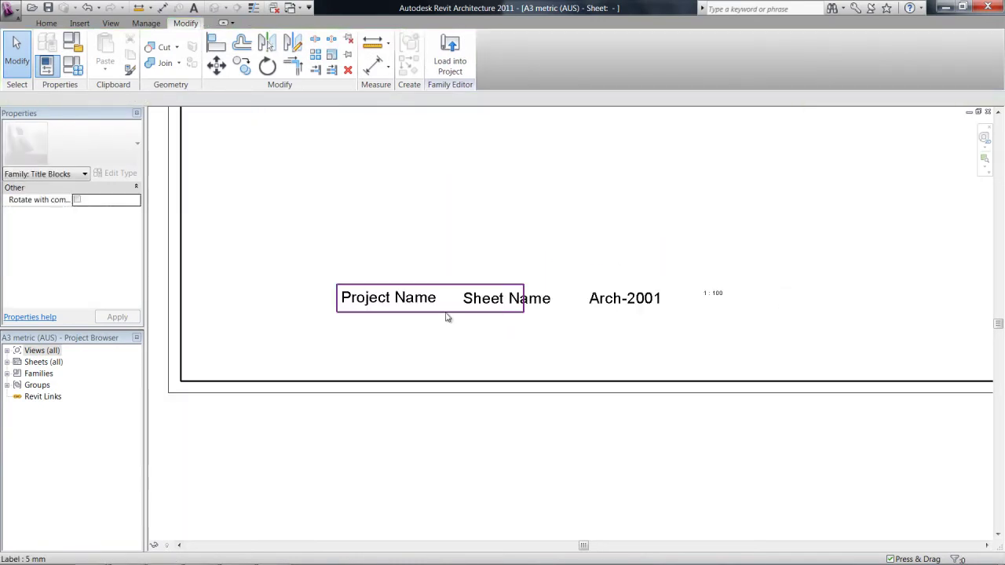
click(399, 307)
drag(400, 307, 282, 299)
click(311, 219)
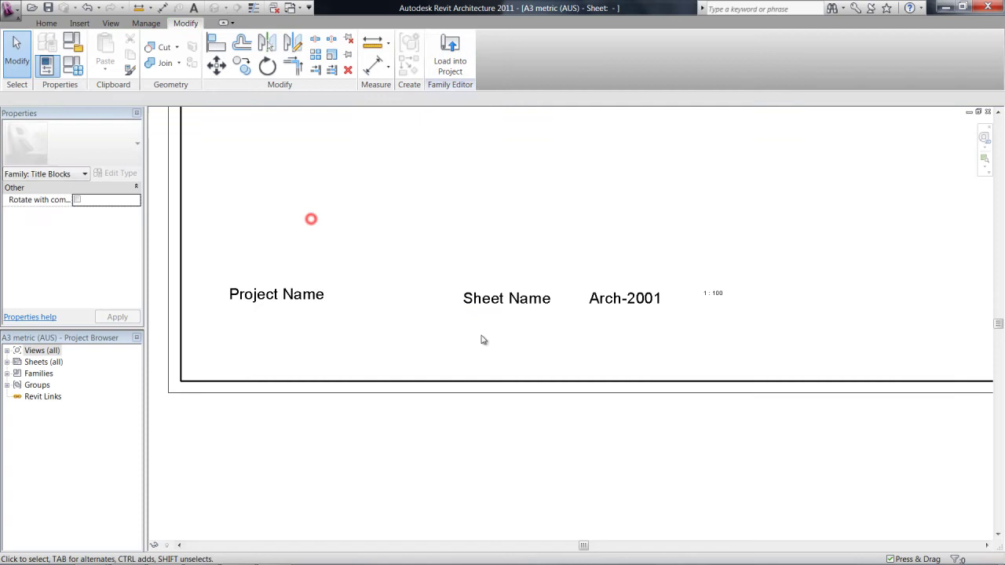
click(511, 301)
drag(511, 306, 254, 339)
click(265, 303)
drag(265, 303, 243, 300)
click(275, 220)
Step: Move the Arch-2001 sheet number label beside the Sheet Name label, on the same line
click(636, 305)
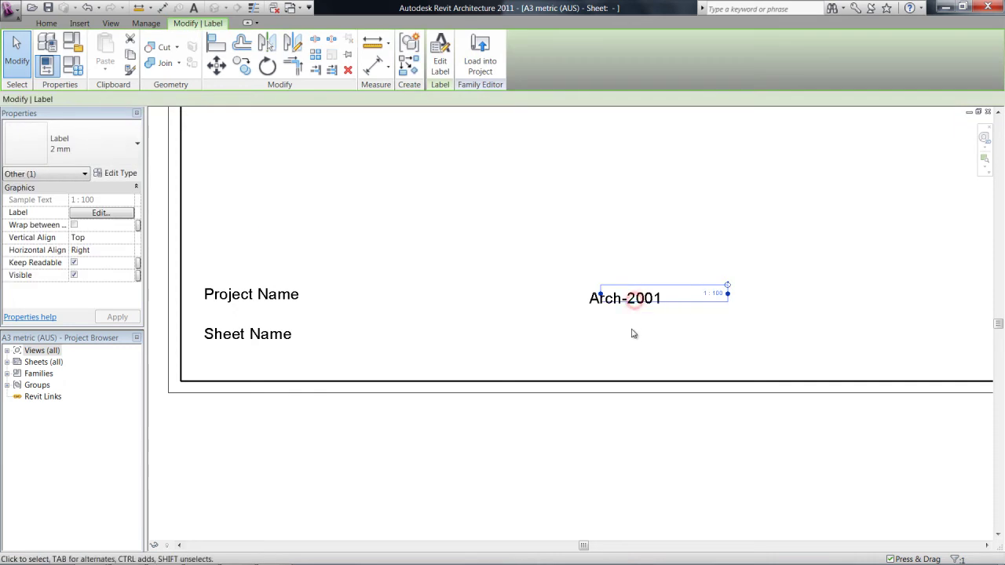
click(633, 330)
click(601, 300)
click(547, 318)
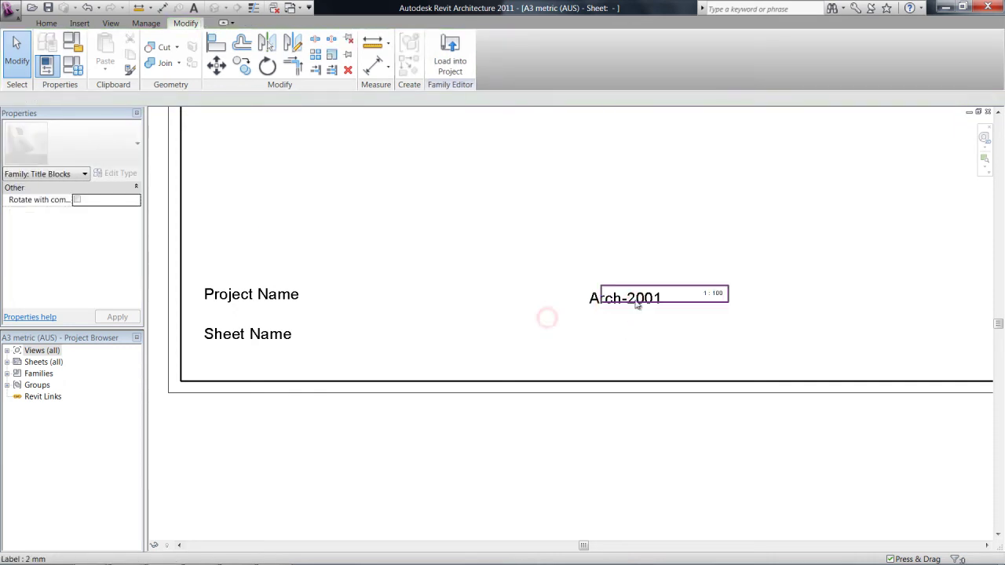
click(594, 309)
drag(594, 305, 395, 343)
Step: Inspect the label types used by the Project Name, Arch-2001 sheet number and 1 : 100 scale labels
click(302, 302)
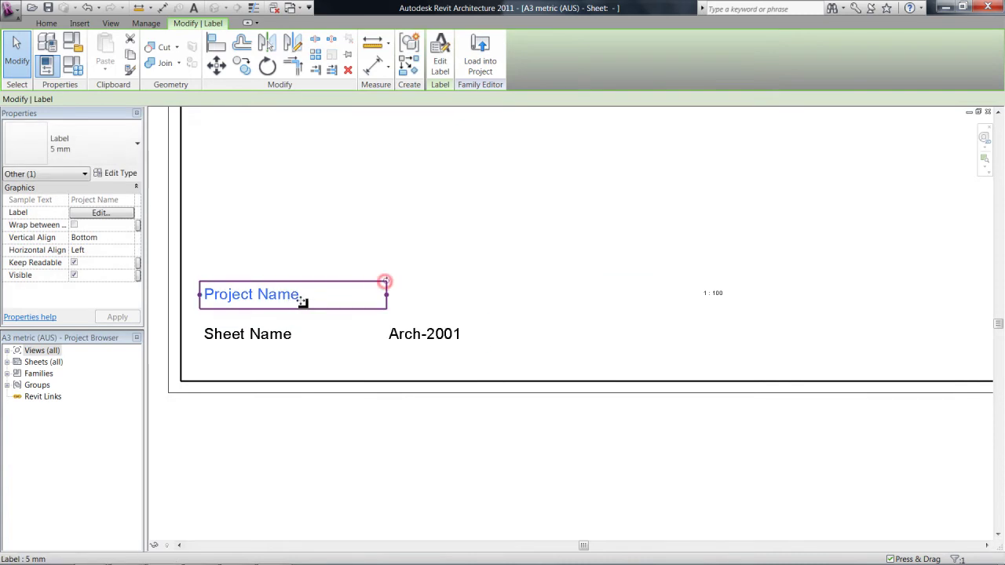
scroll(346, 338, down, 2)
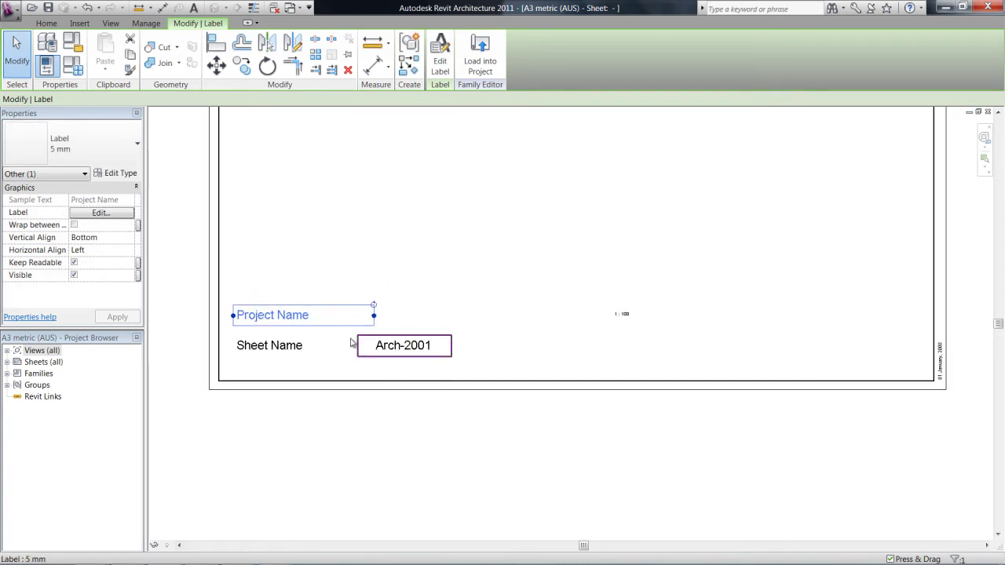
click(261, 346)
click(461, 301)
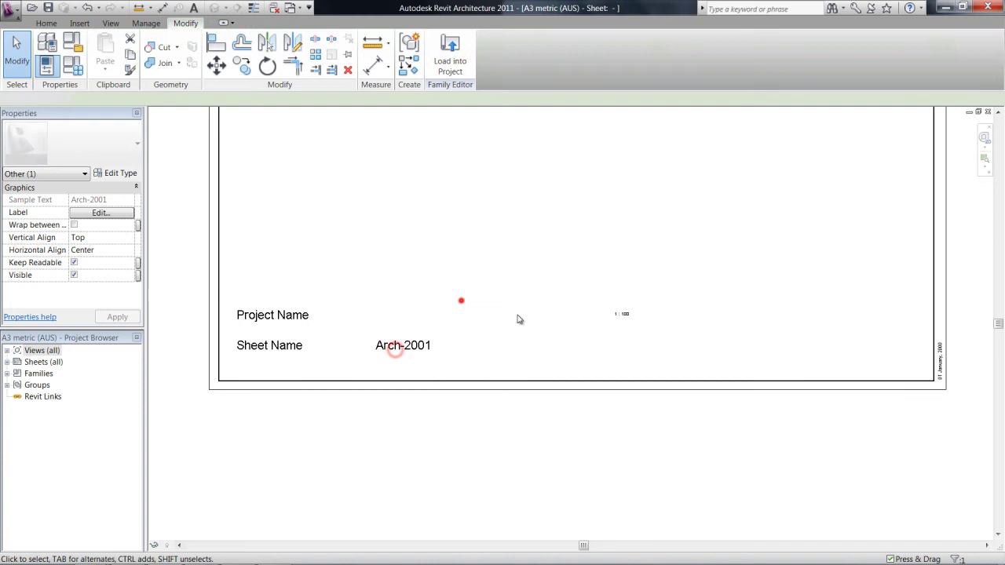
click(631, 323)
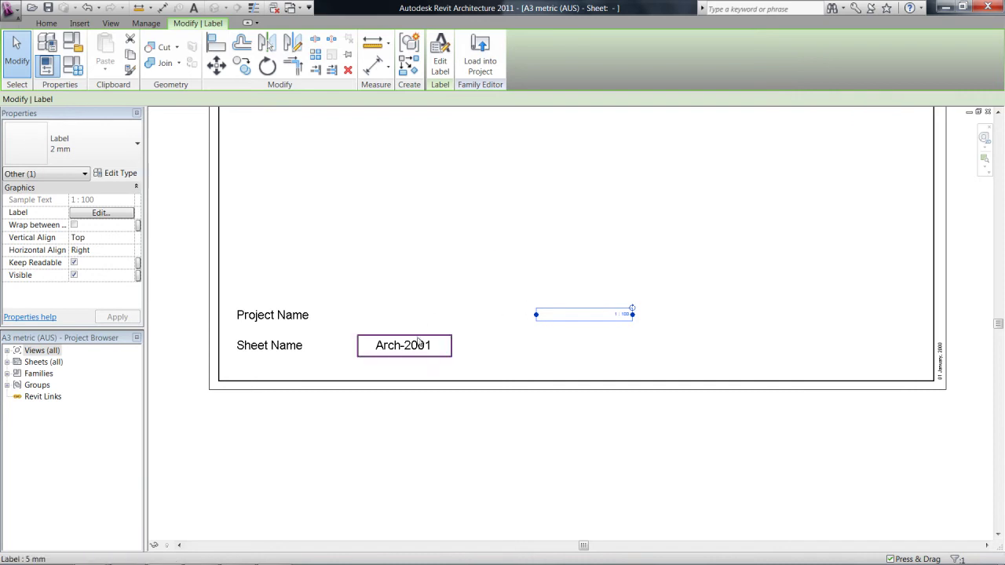
click(606, 315)
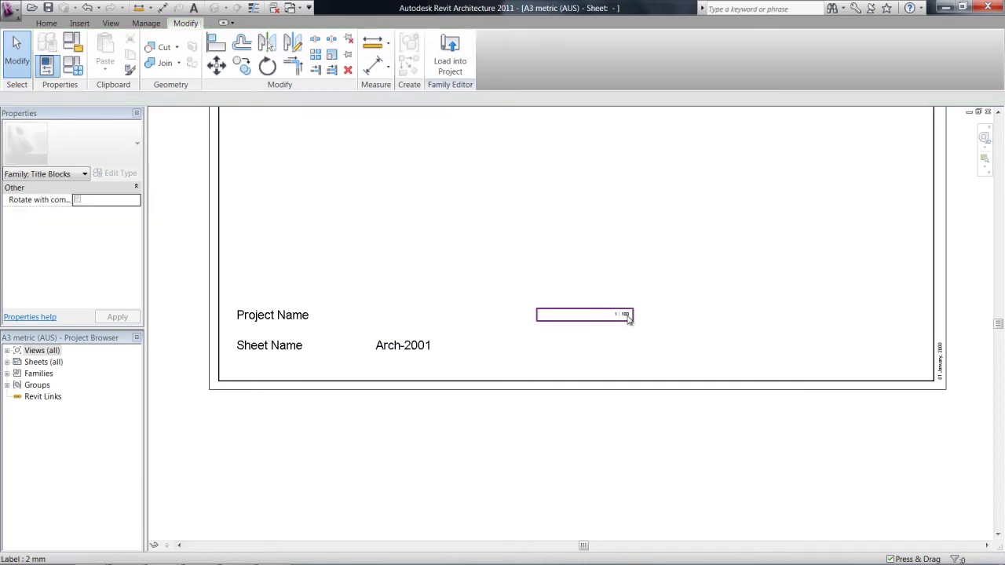
Step: Try the 3 mm and 21 mm label types on the 1 : 100 scale label and return it to 2 mm
click(628, 316)
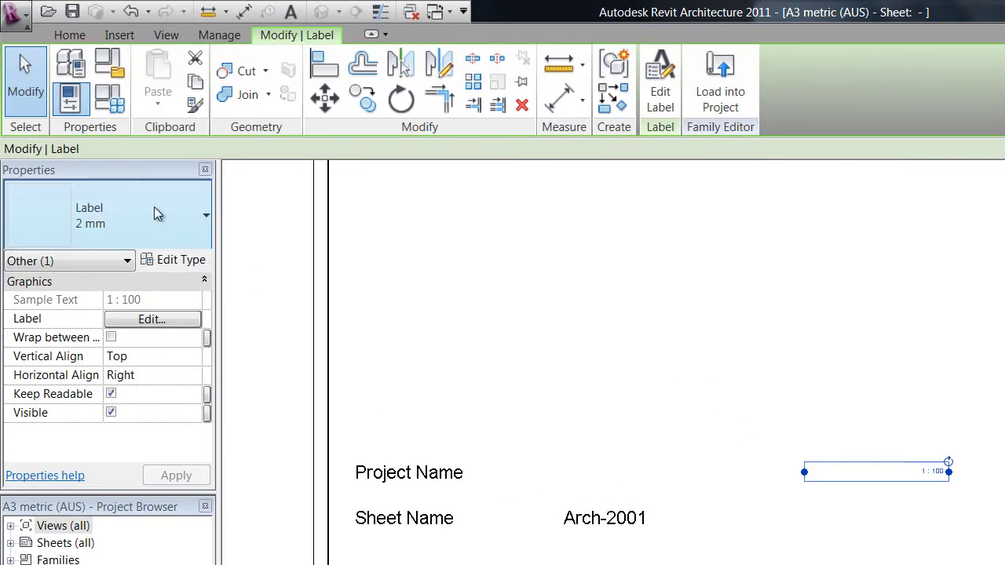
click(155, 209)
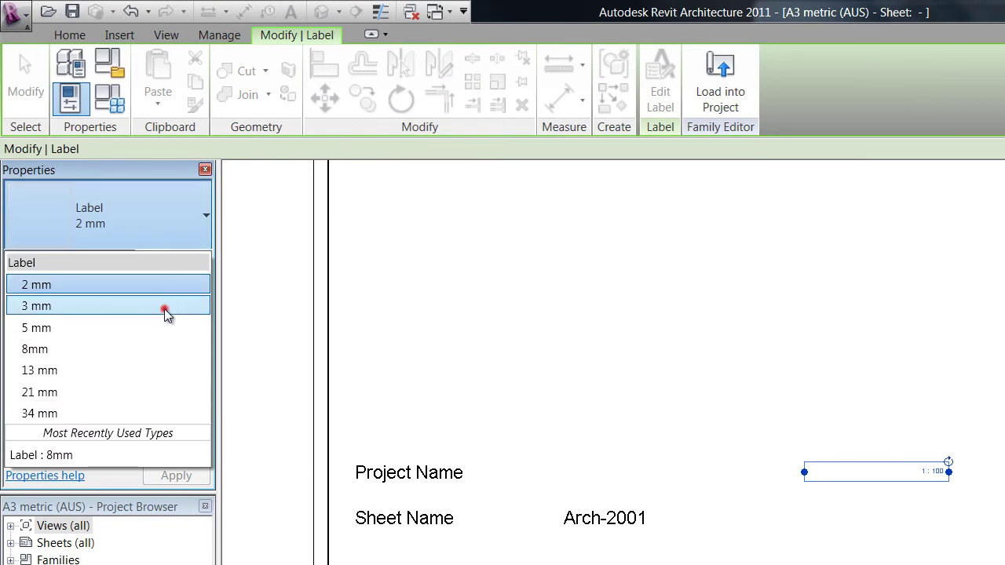
click(165, 311)
click(132, 209)
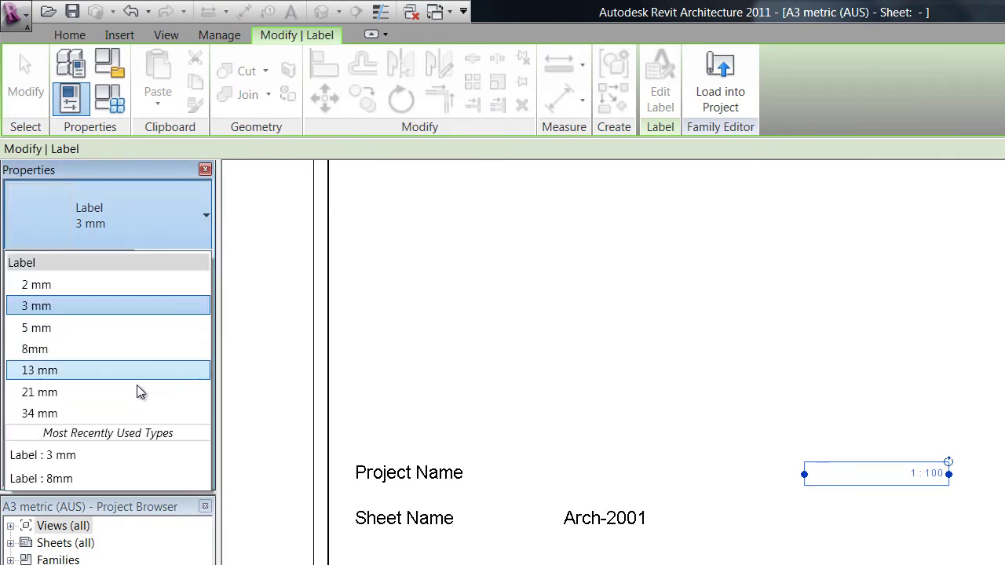
click(138, 392)
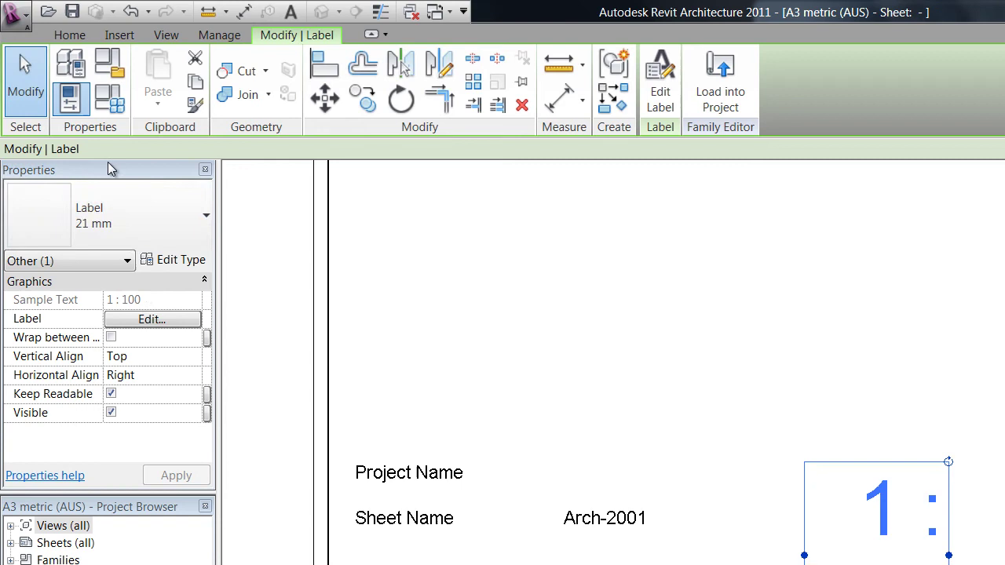
click(134, 209)
click(128, 286)
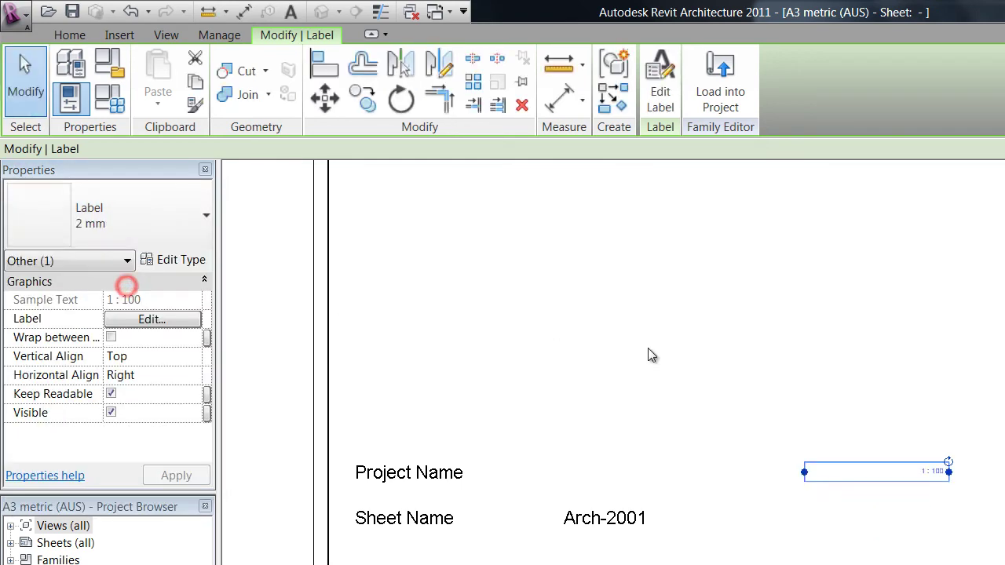
click(647, 356)
Step: Set the 1 : 100 scale label to the 3 mm label type
click(903, 472)
click(939, 474)
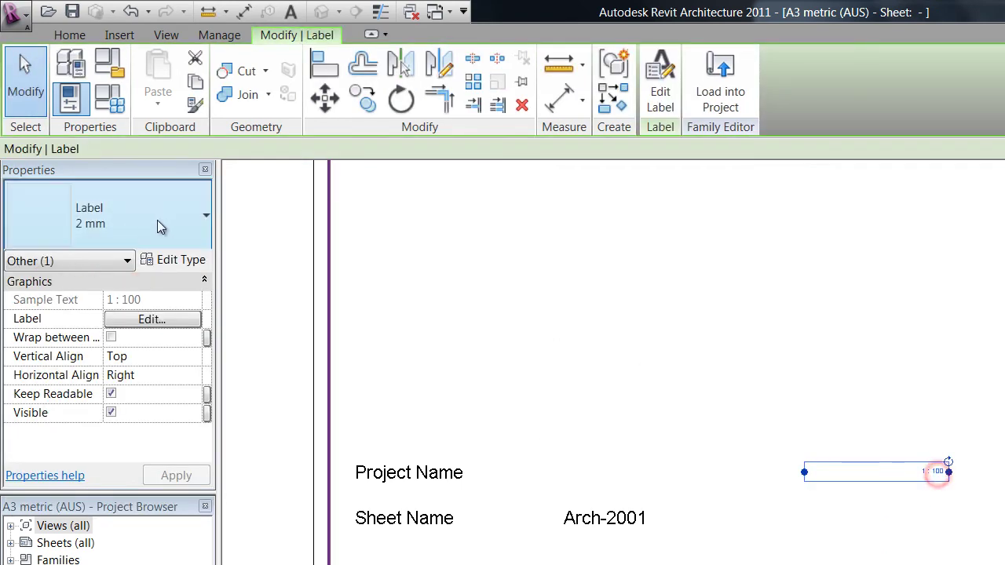
click(157, 219)
click(165, 303)
click(574, 338)
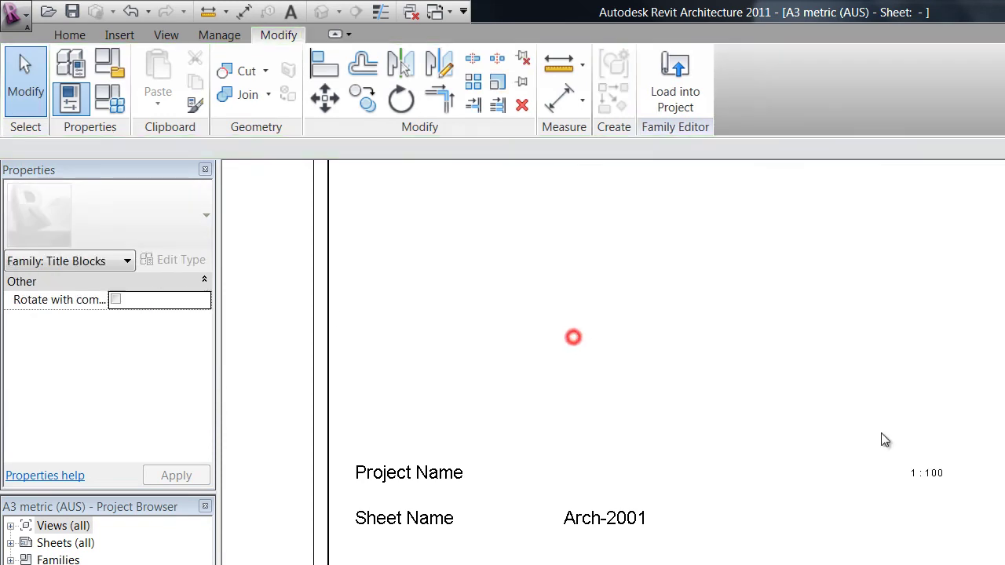
Step: Move the scale label just right of the Arch-2001 sheet number label, aligned on the same line
click(915, 475)
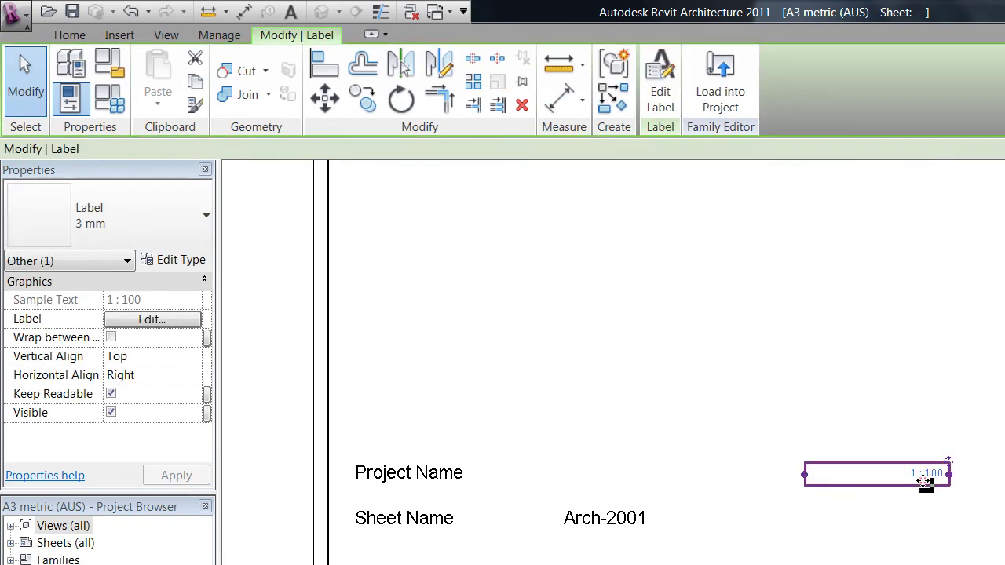
ctrl+drag(926, 480, 691, 528)
click(743, 427)
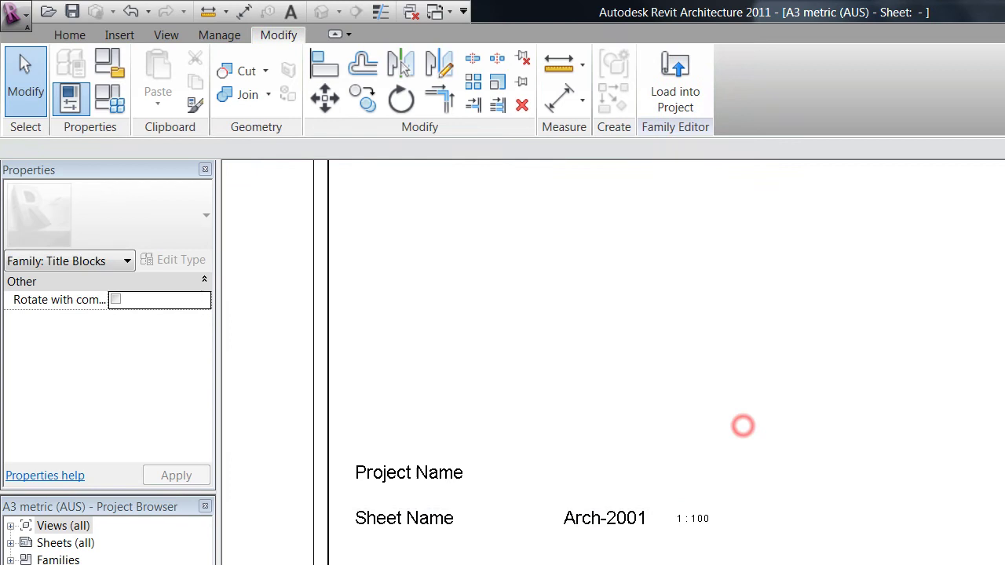
click(715, 512)
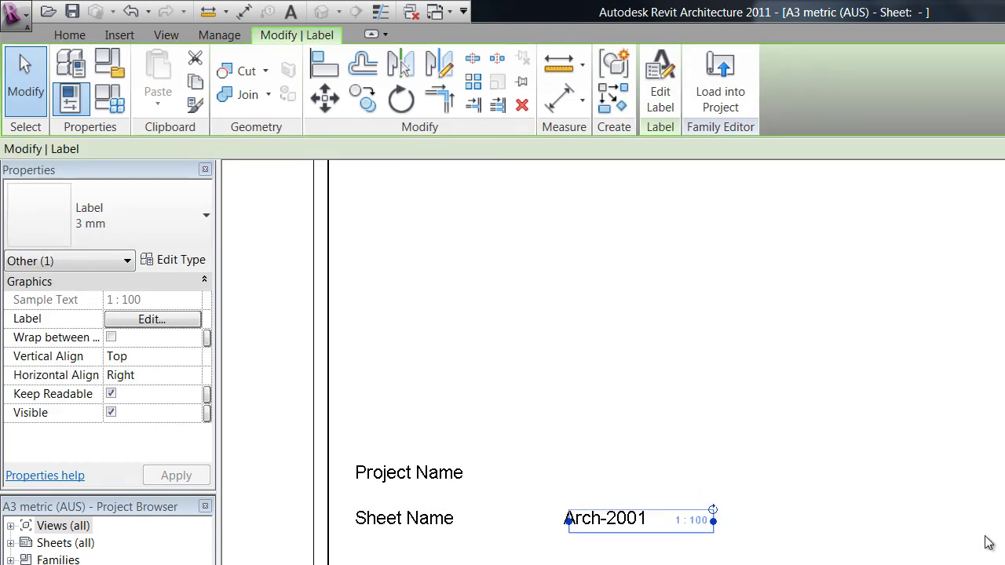
key(Escape)
Step: Nudge all four labels together downward and slightly left, closer to the border's lower-left corner
scroll(786, 549, down, 3)
middle_drag(513, 564, 442, 513)
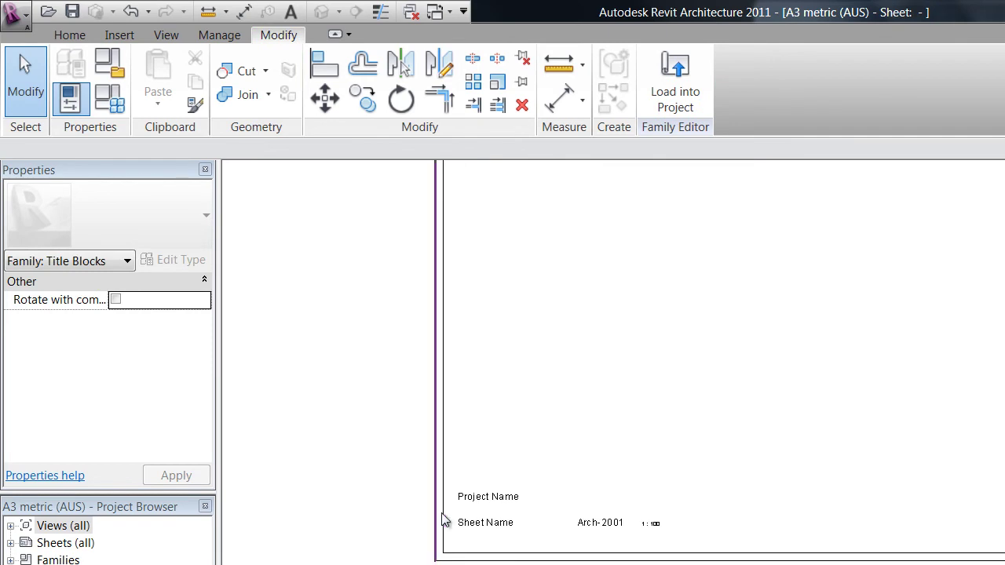
scroll(439, 513, up, 2)
drag(314, 383, 966, 562)
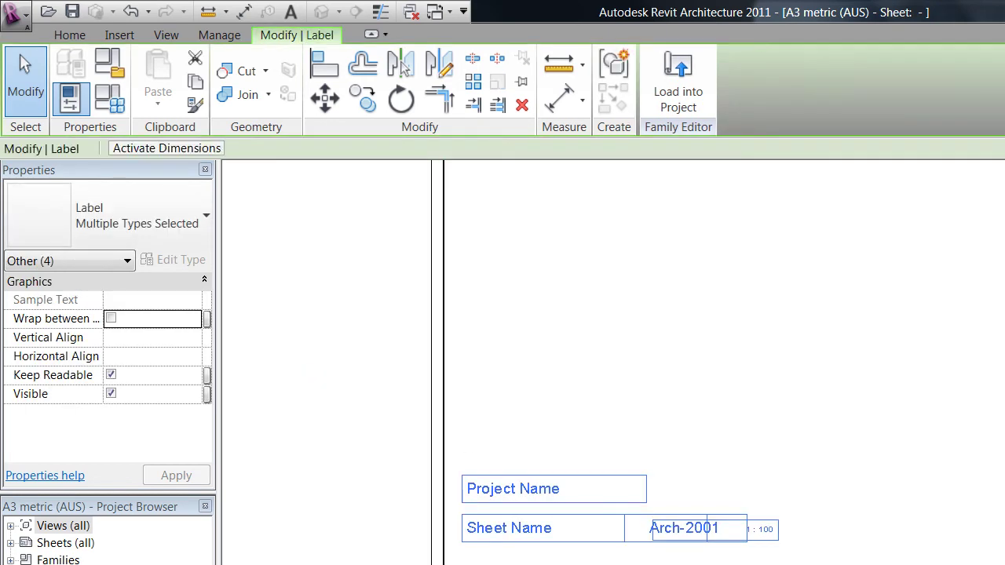
key(Down)
key(Down)
key(Down)
key(Left)
key(Down)
key(Down)
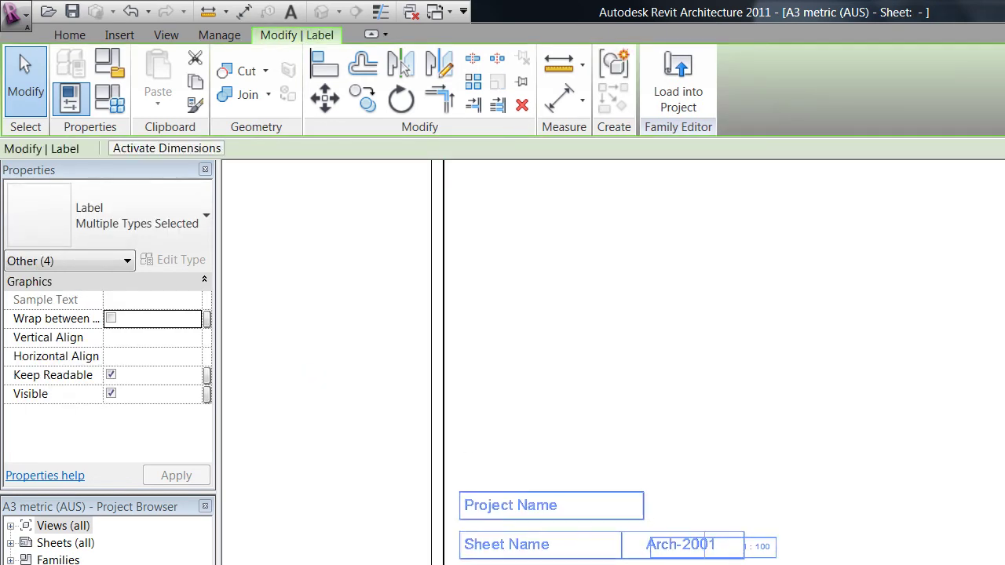
click(348, 440)
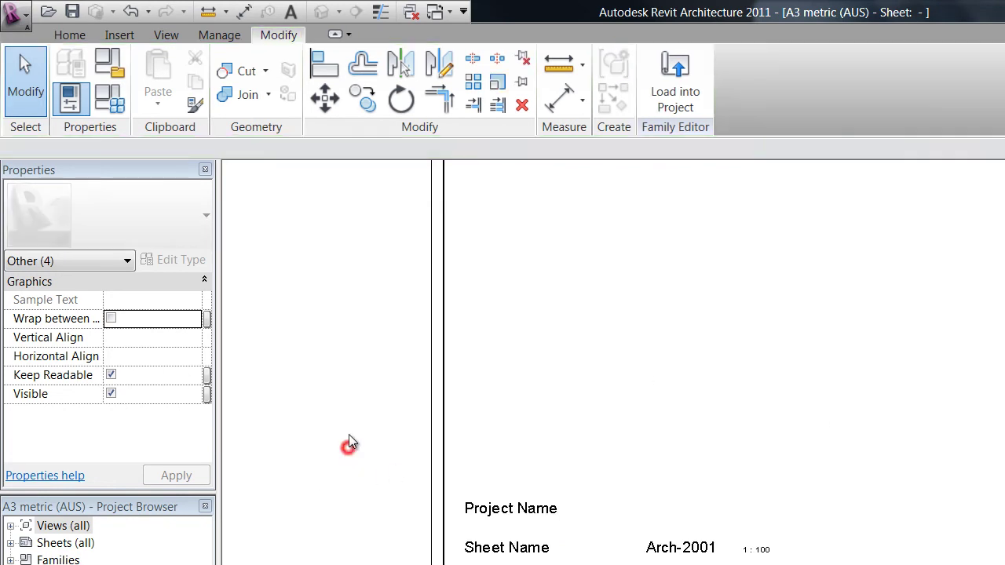
Step: Draw a horizontal title block line about 190 mm long from the left border, just above the Project Name label
click(119, 35)
click(70, 39)
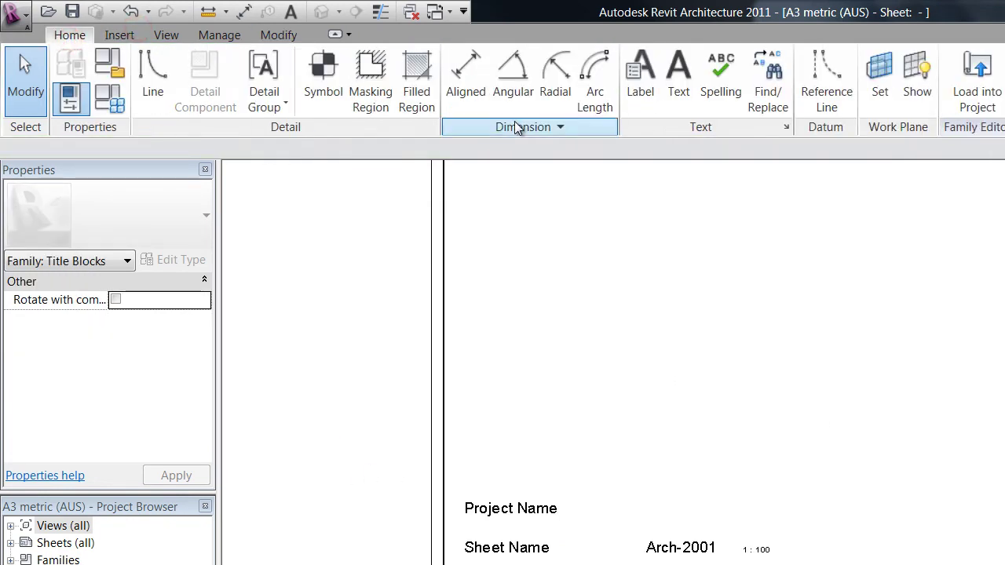
click(157, 83)
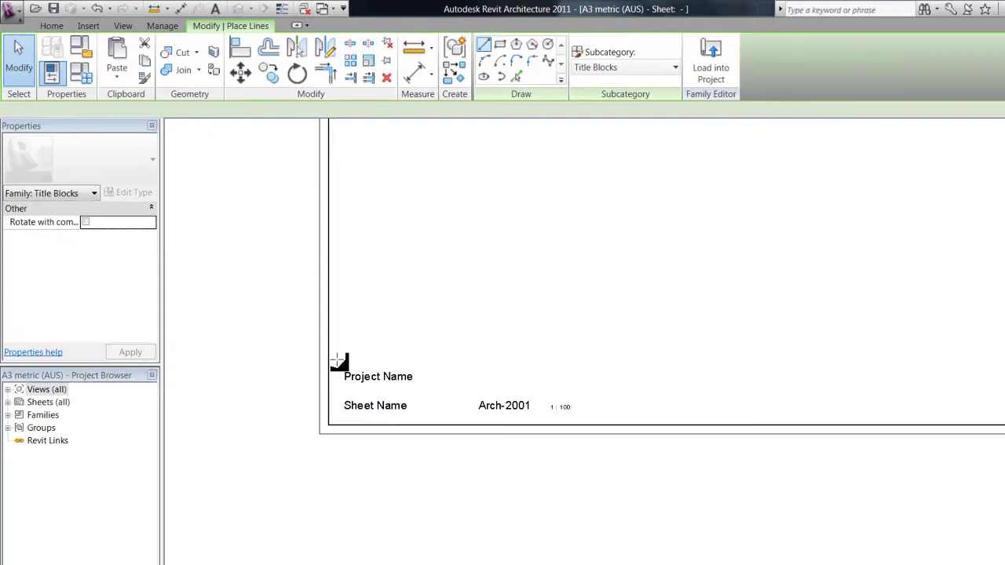
scroll(453, 483, up, 2)
click(417, 477)
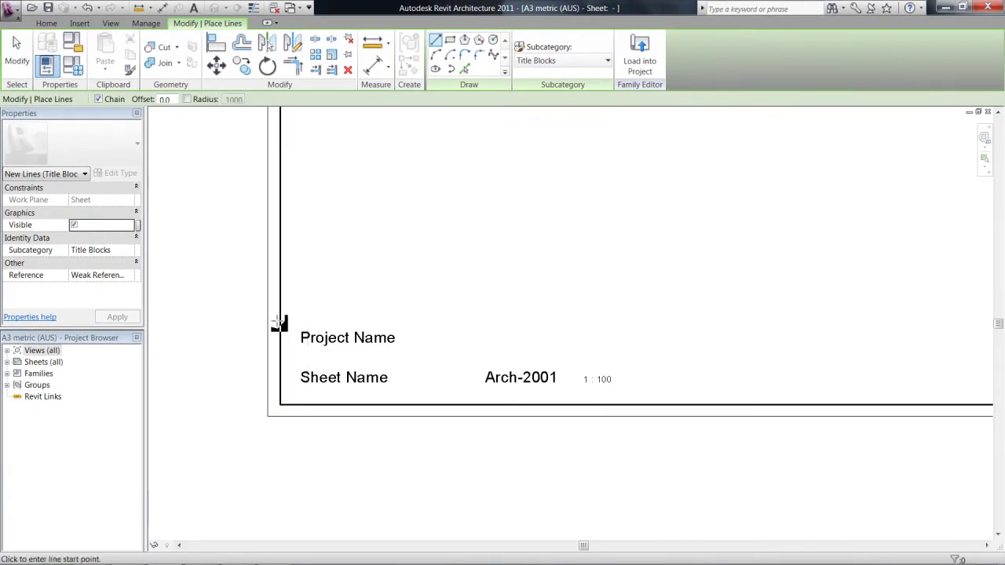
click(725, 321)
key(Escape)
scroll(712, 328, down, 2)
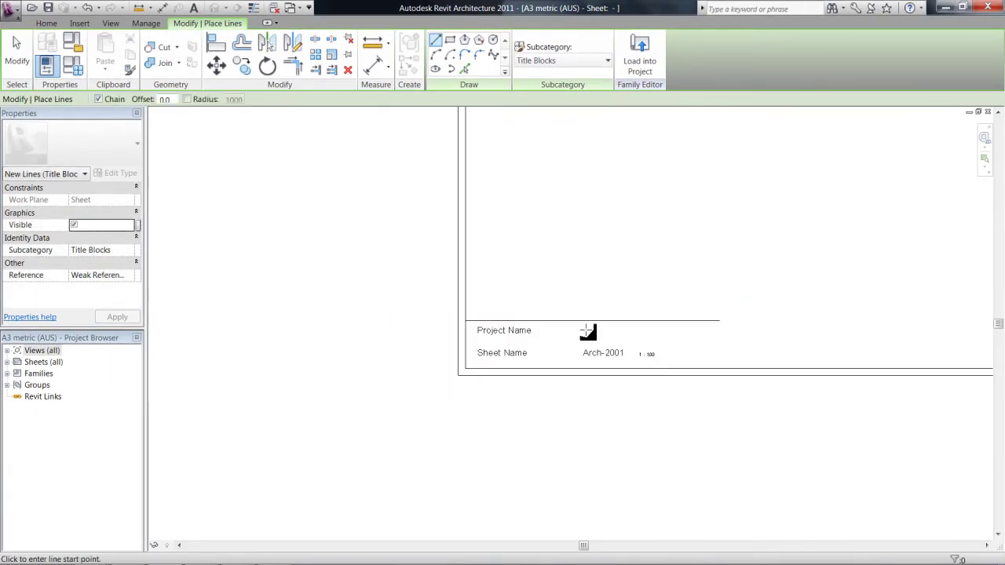
middle_drag(821, 383, 583, 393)
scroll(597, 401, down, 2)
key(Escape)
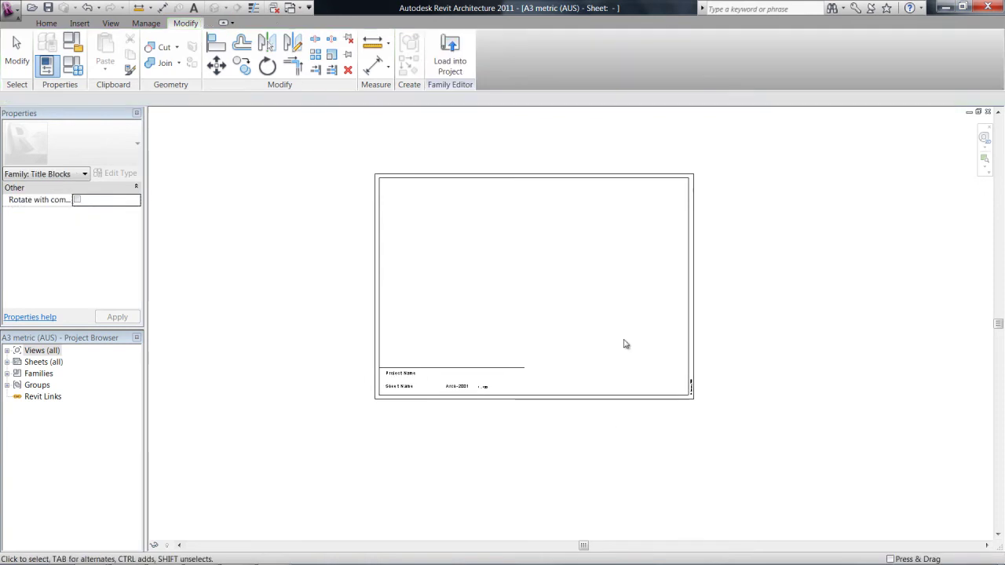
Step: Load the edited A3 metric (AUS) title block family into the project, overwriting the existing version
scroll(616, 355, up, 2)
middle_drag(617, 355, 655, 402)
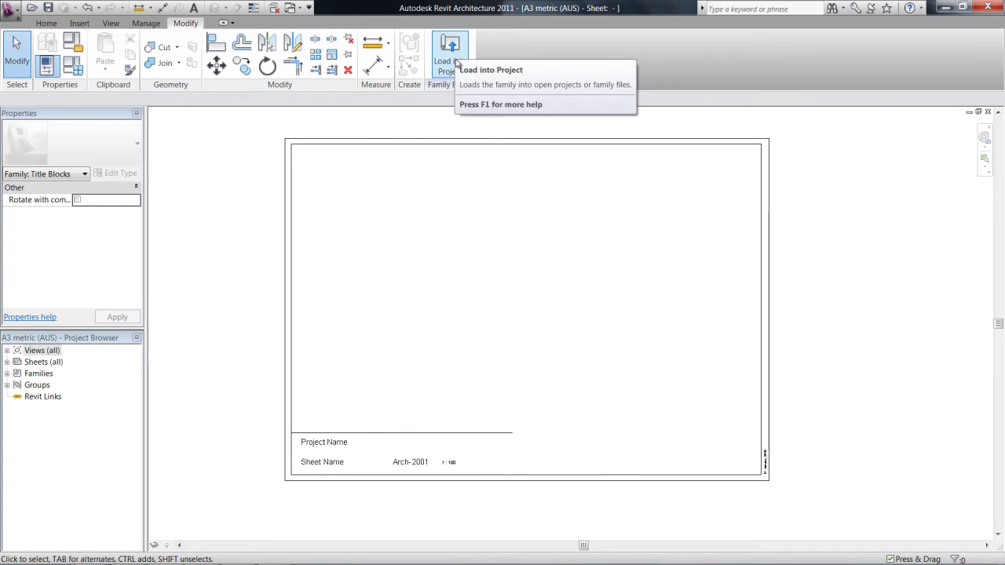
click(454, 57)
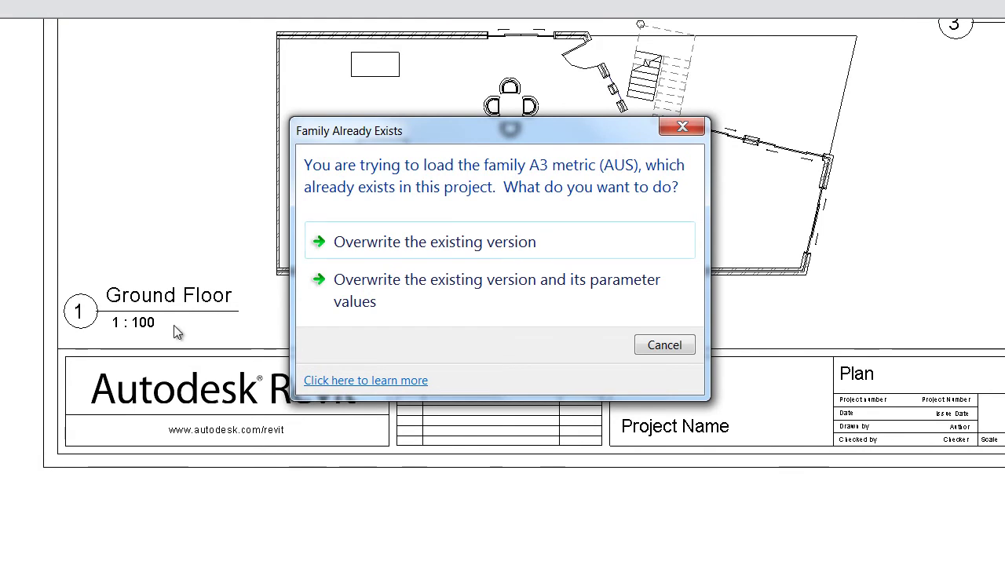
click(421, 229)
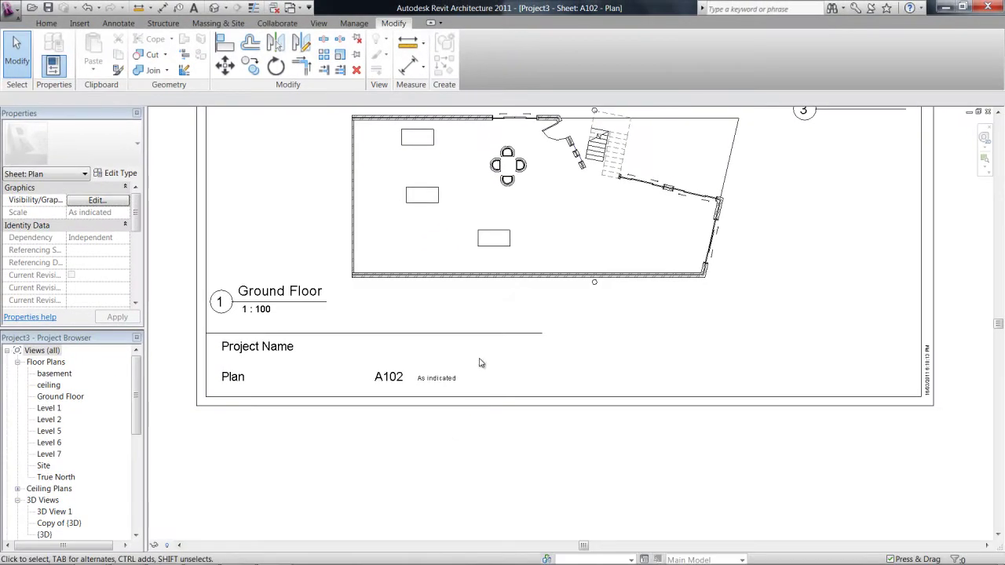
Step: Change the Project Name text in the title block on sheet A102 to TEST PROJECT
middle_drag(696, 340, 694, 380)
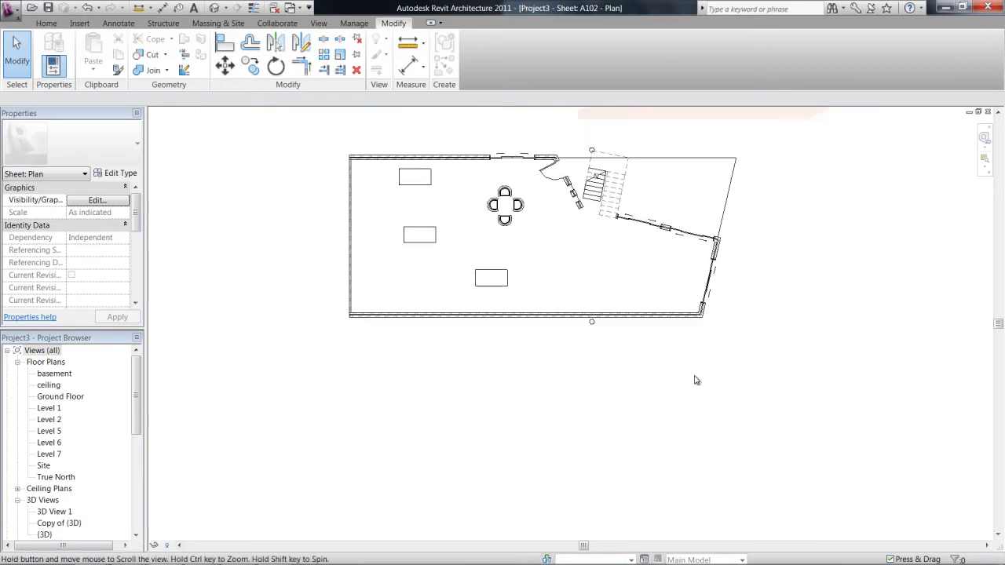
scroll(706, 382, down, 2)
middle_drag(673, 430, 621, 435)
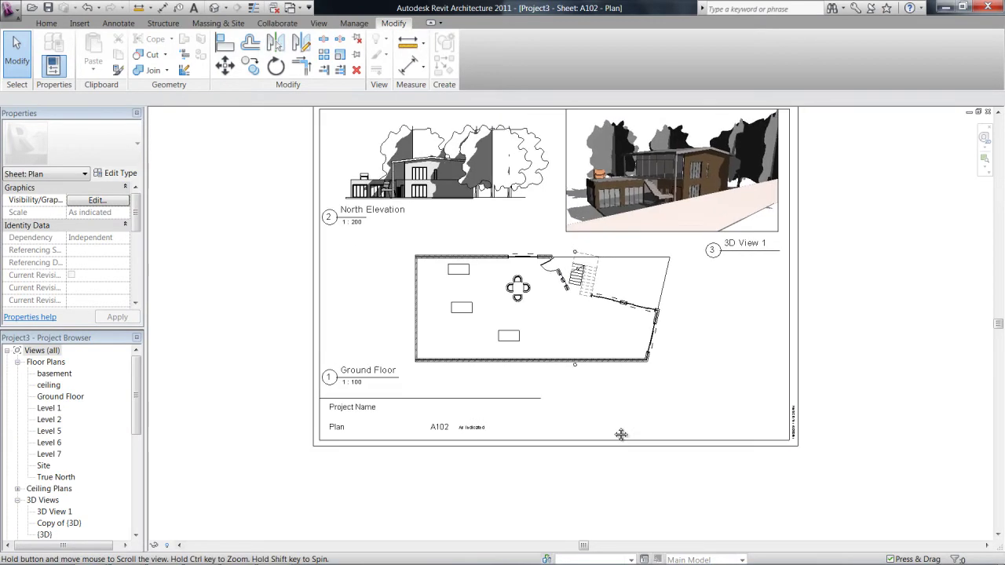
scroll(525, 412, up, 2)
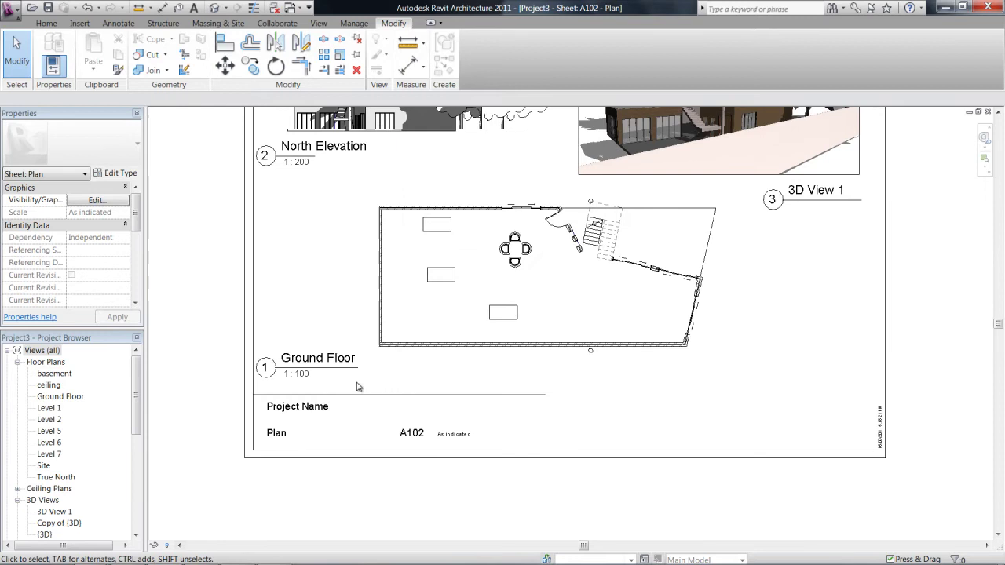
click(306, 409)
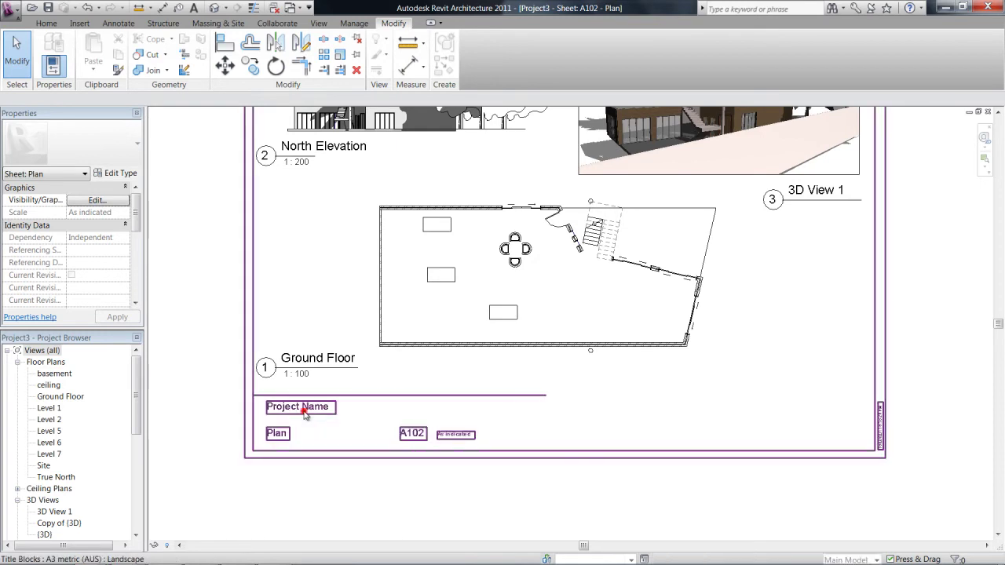
click(303, 409)
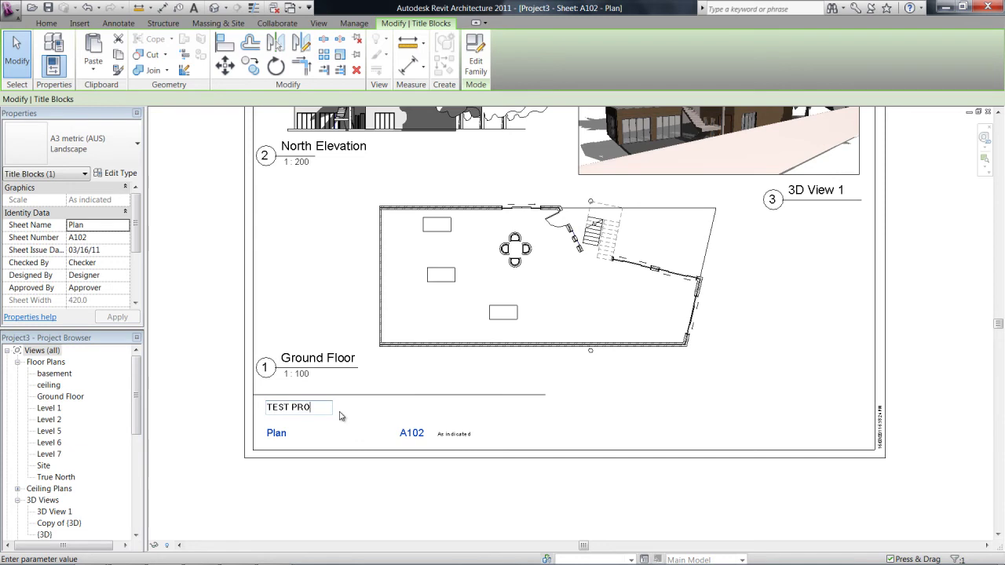
click(208, 352)
click(204, 371)
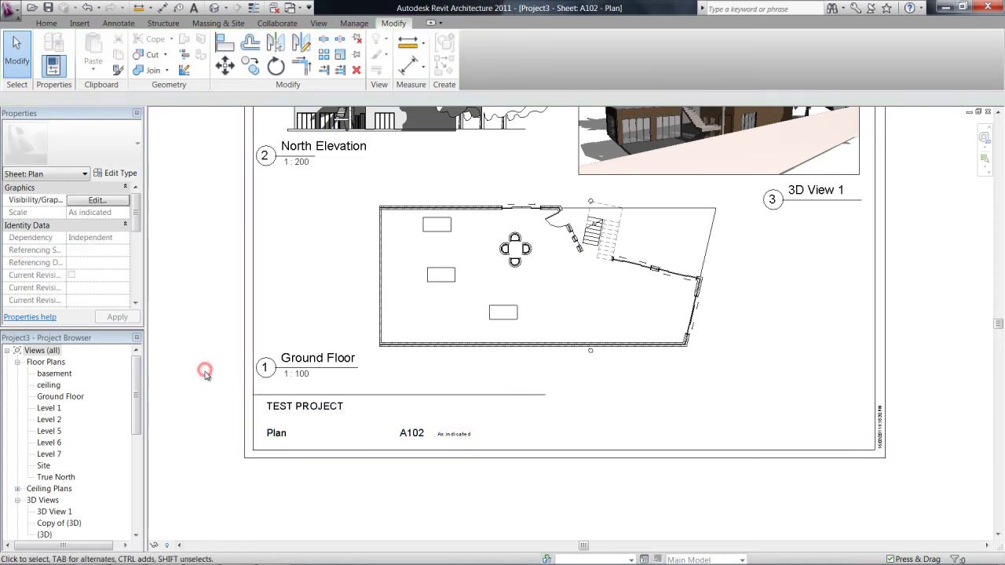
Step: Review the sheet properties available for the A3 title block on sheet A102, such as its name, number and issue date
click(254, 292)
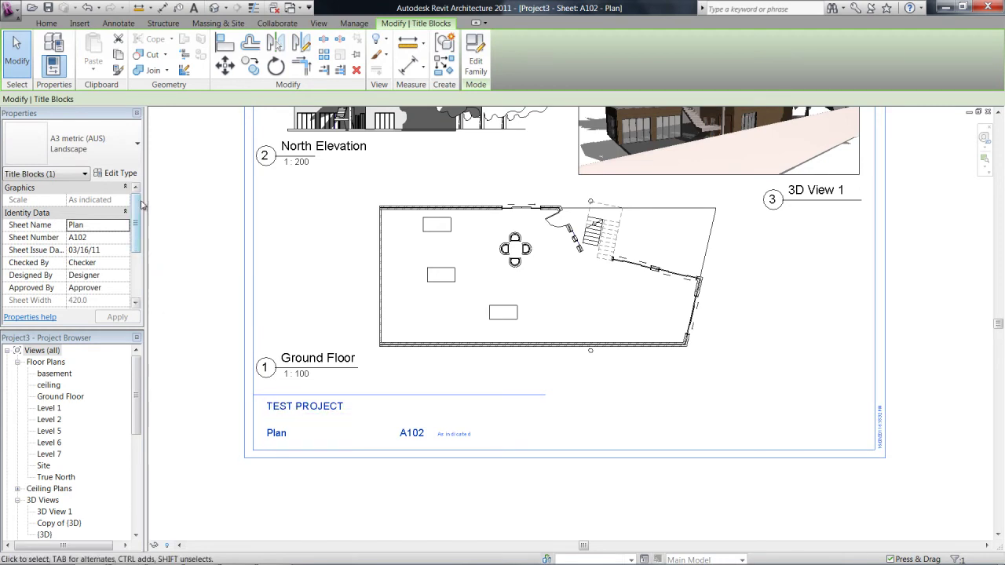
mouse_move(134, 201)
mouse_down()
mouse_move(130, 245)
mouse_move(135, 189)
mouse_up()
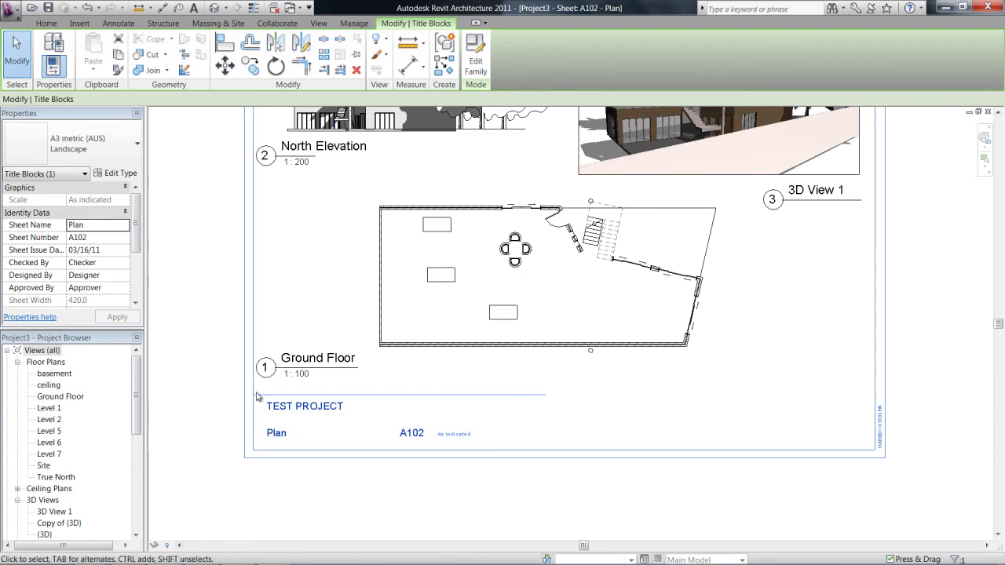
click(222, 475)
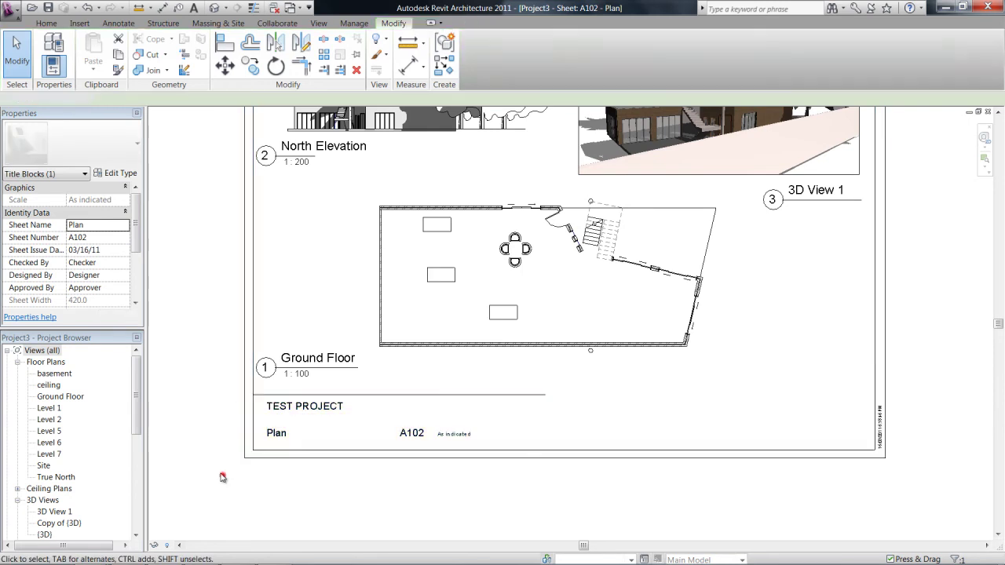
Step: Change the Sheet Name of sheet A102 to Various Views
click(278, 433)
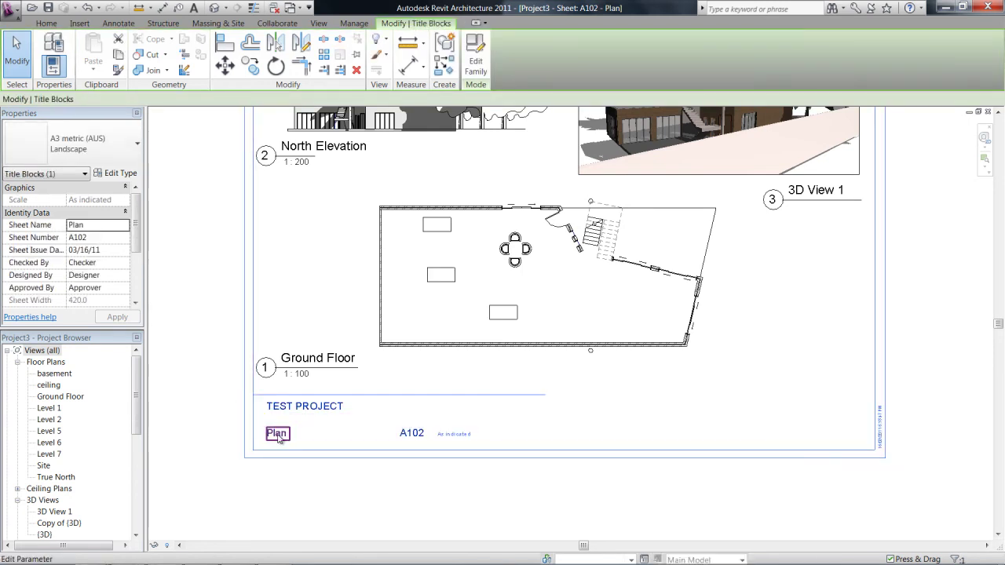
click(93, 227)
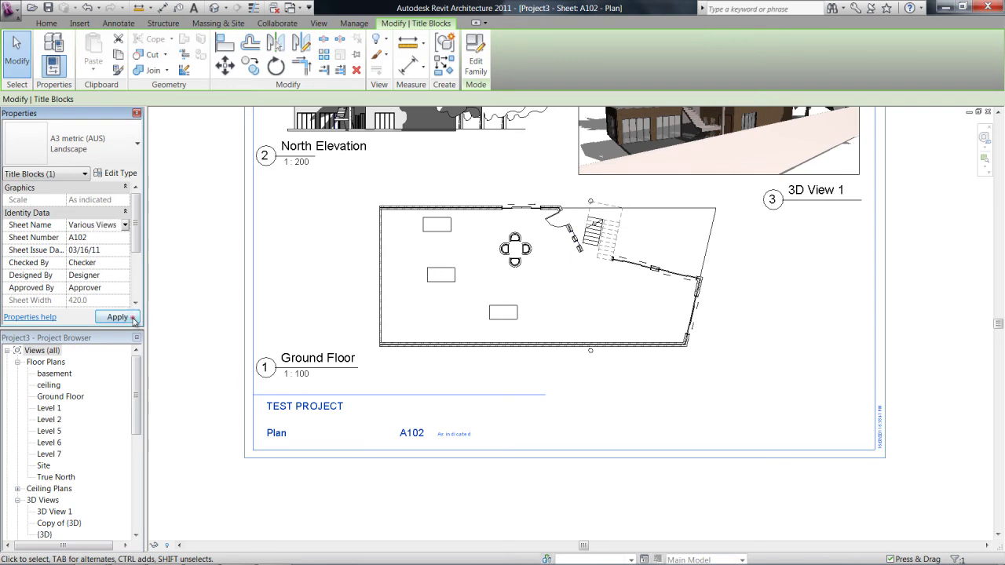
click(195, 250)
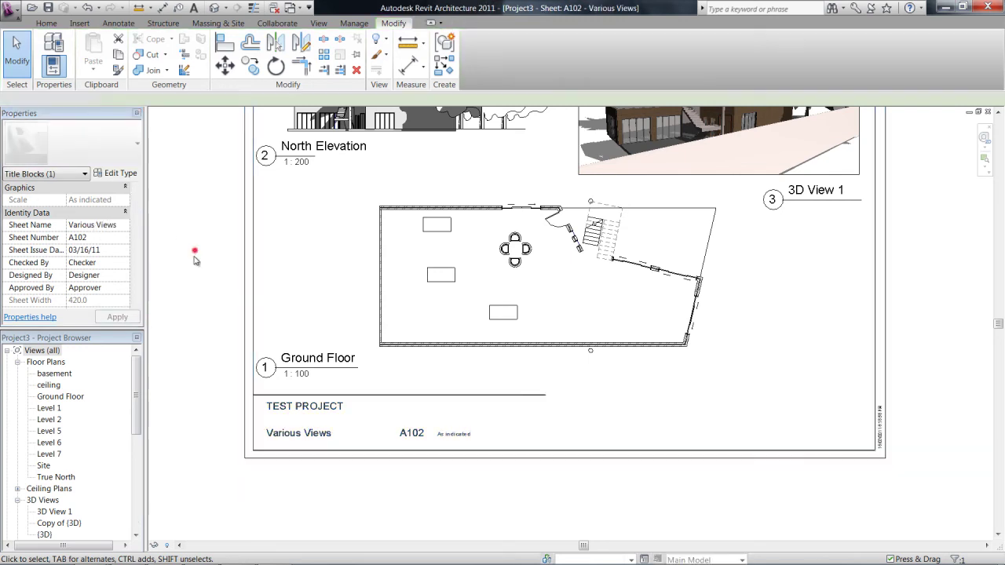
Step: Delete the North Elevation viewport to check the title block's scale label, and undo the deletion
click(308, 447)
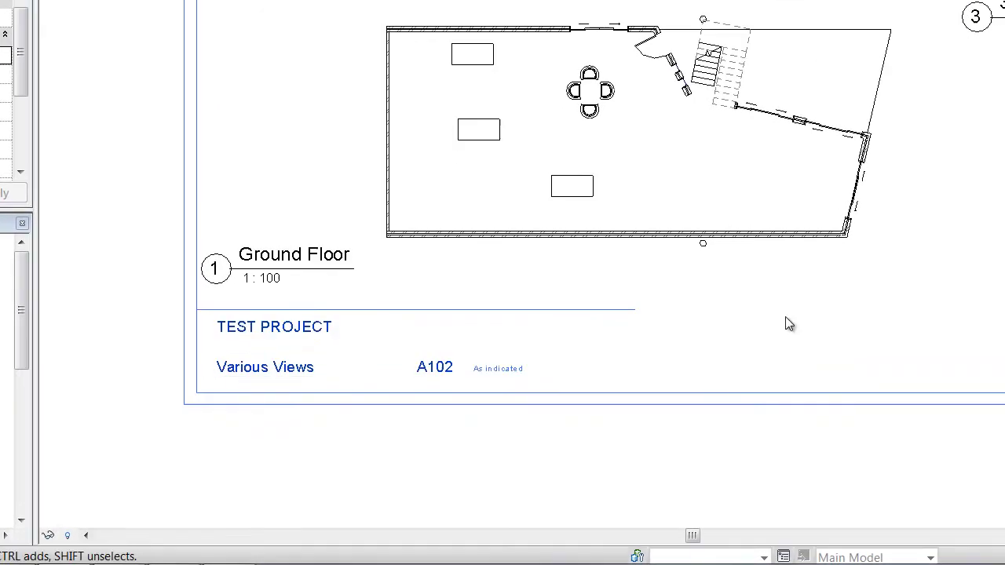
middle_drag(647, 413, 595, 445)
scroll(592, 424, down, 1)
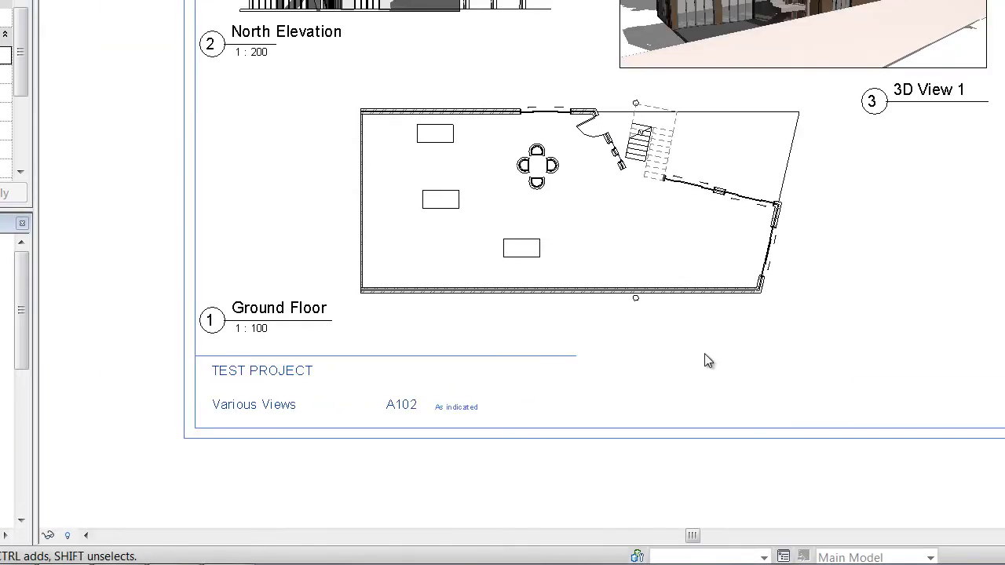
scroll(704, 353, down, 1)
middle_drag(693, 364, 652, 361)
scroll(426, 317, up, 1)
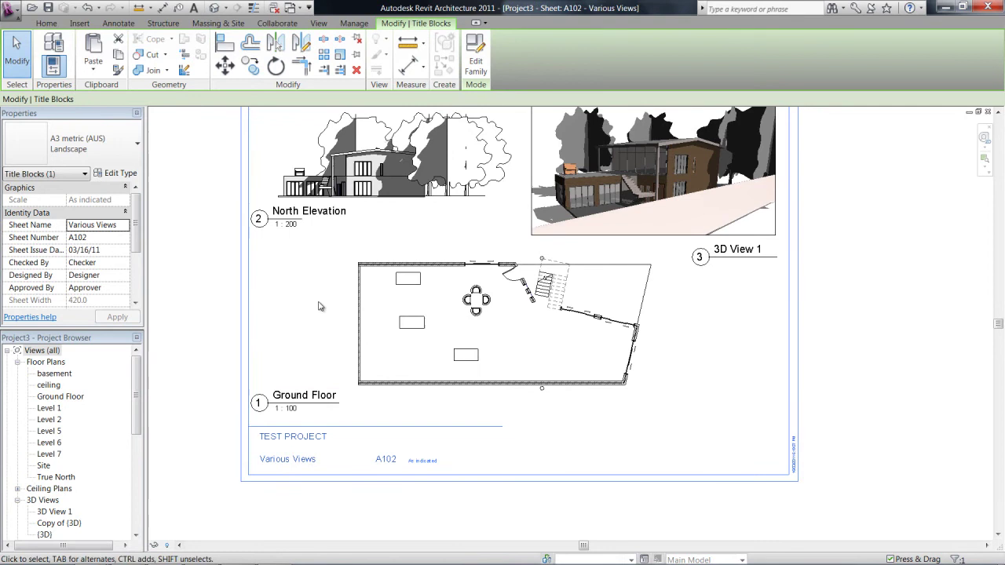
click(300, 225)
key(Delete)
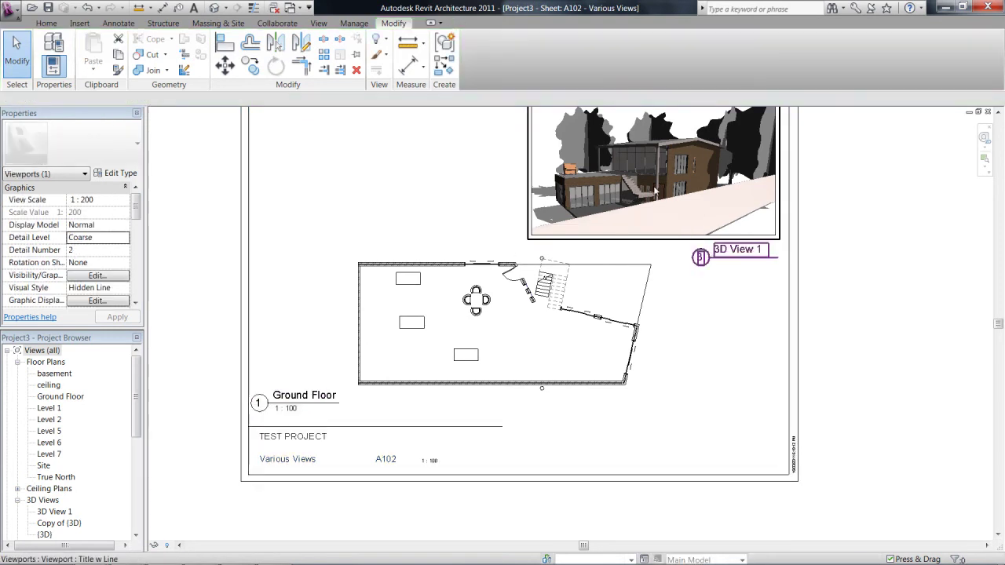
key(Escape)
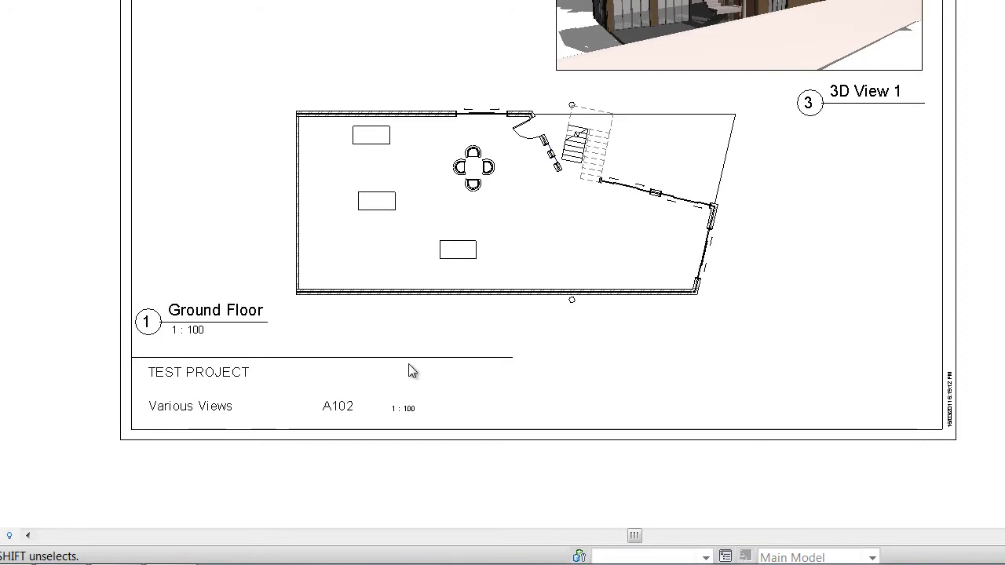
key(ctrl+z)
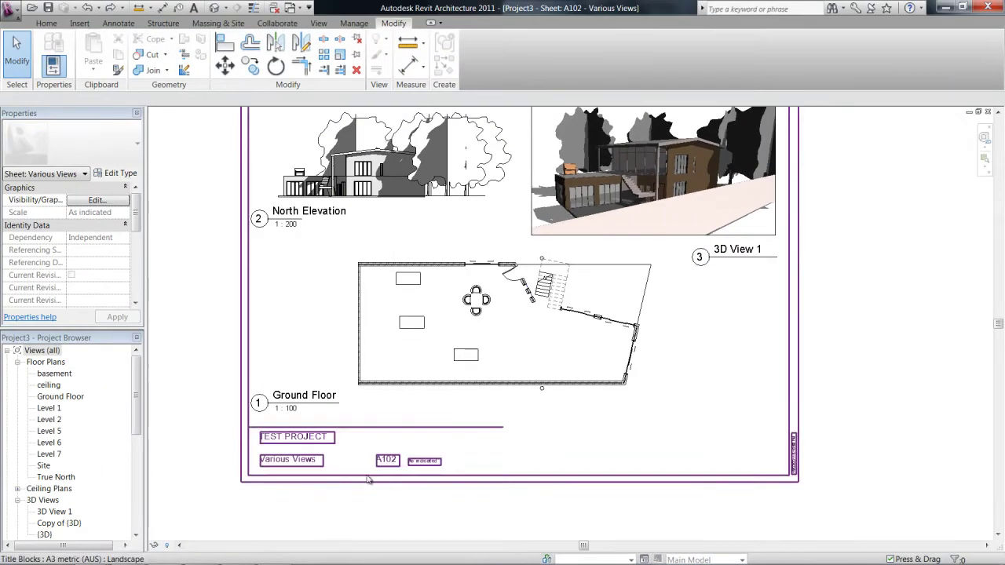
click(372, 477)
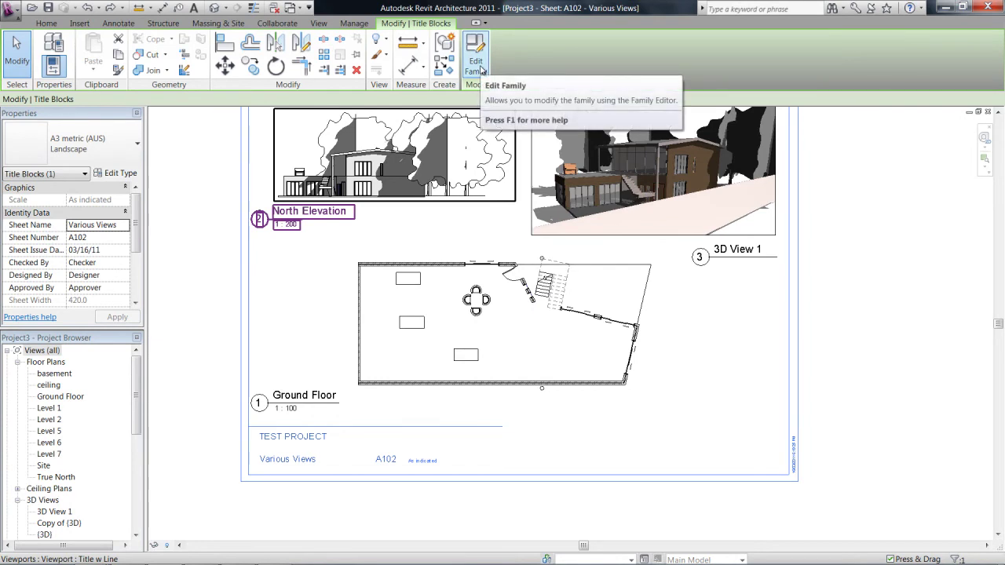
click(220, 329)
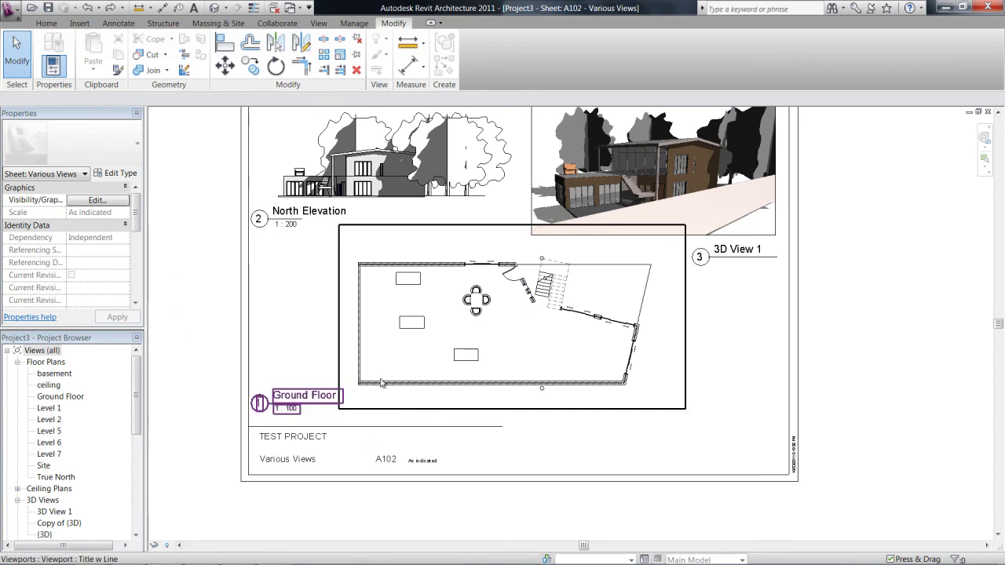
Step: Switch the Ground Floor viewport on sheet A102 to the No Title type
click(288, 390)
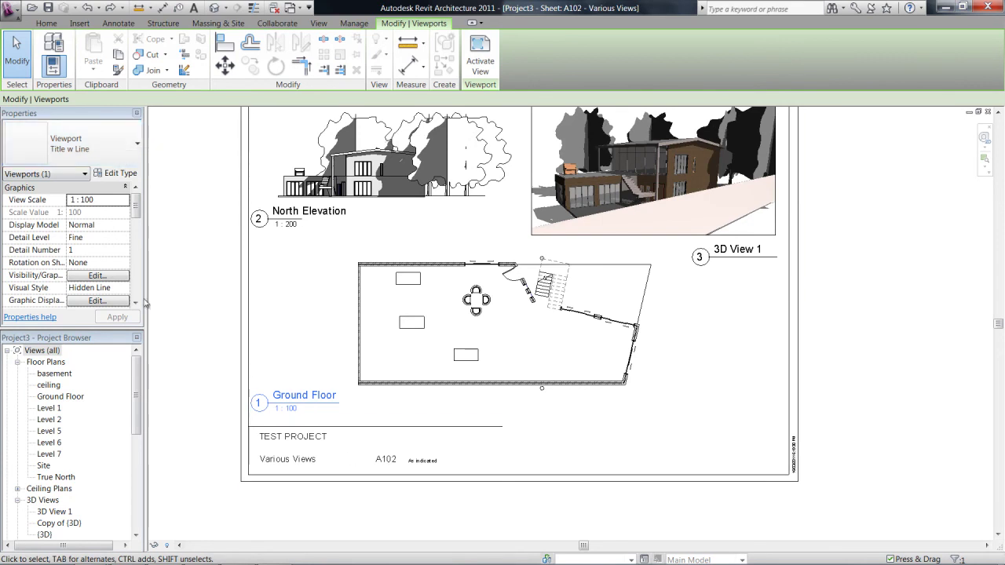
click(94, 143)
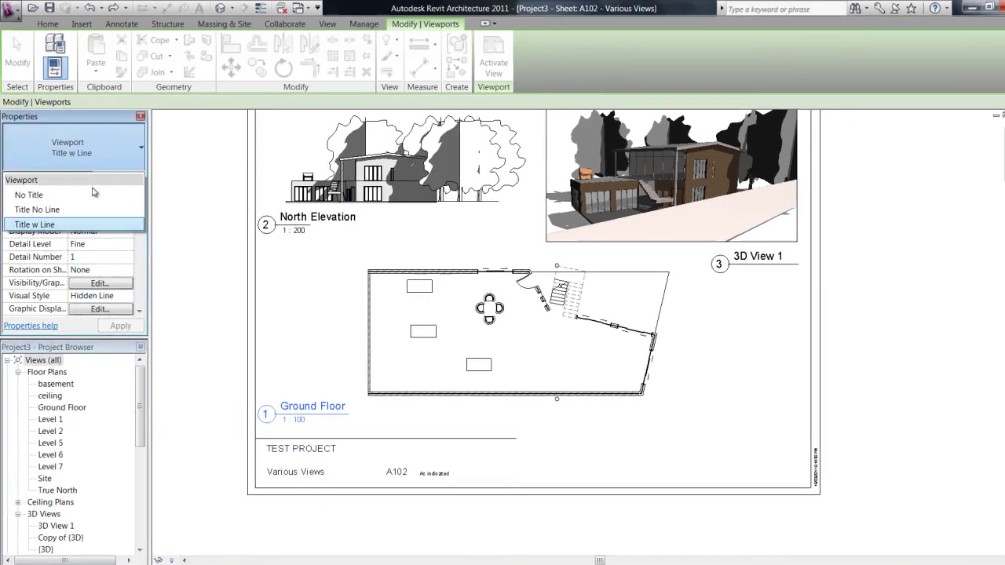
click(92, 193)
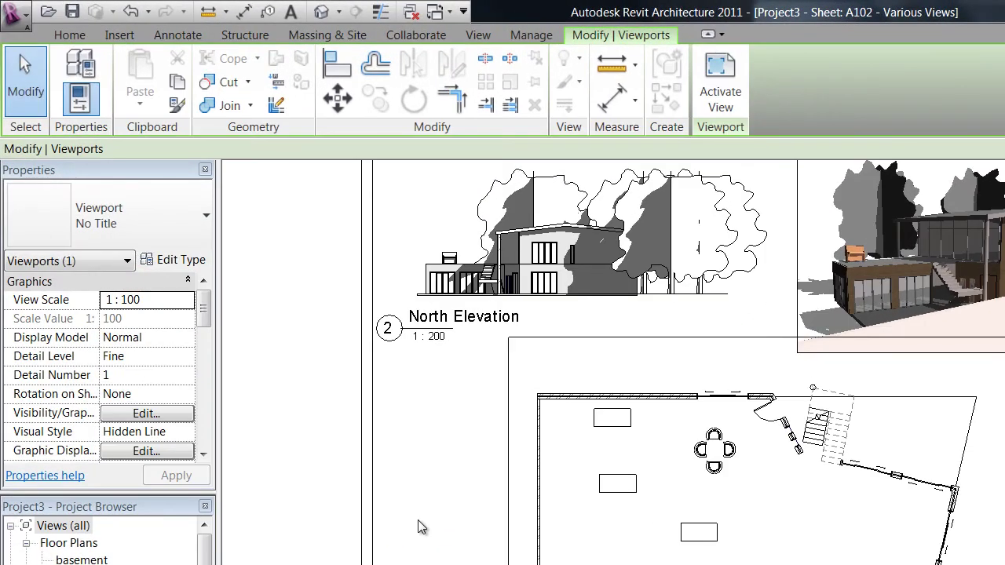
click(417, 521)
click(205, 506)
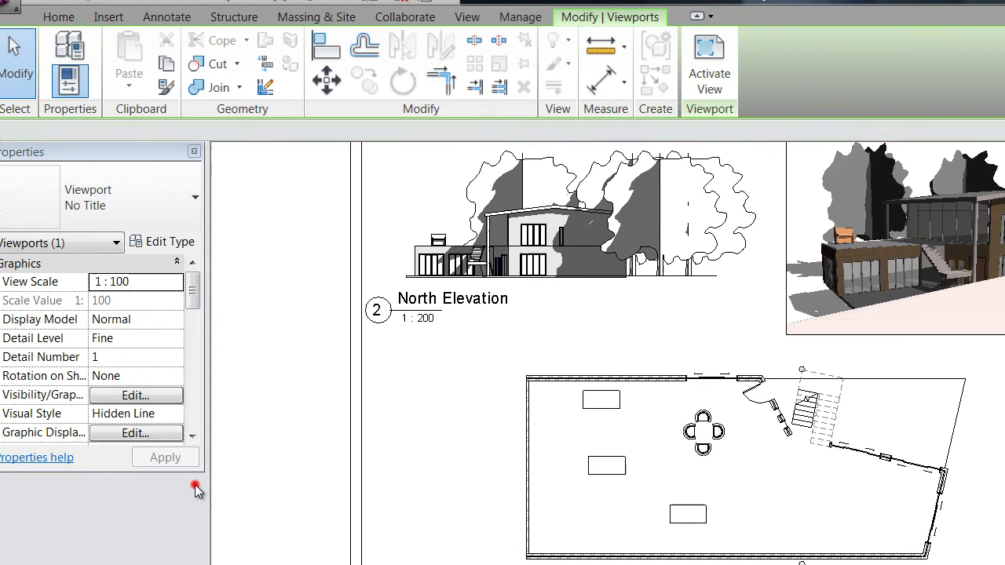
Step: Change the Ground Floor viewport's type to Title No Line
click(572, 545)
click(6, 6)
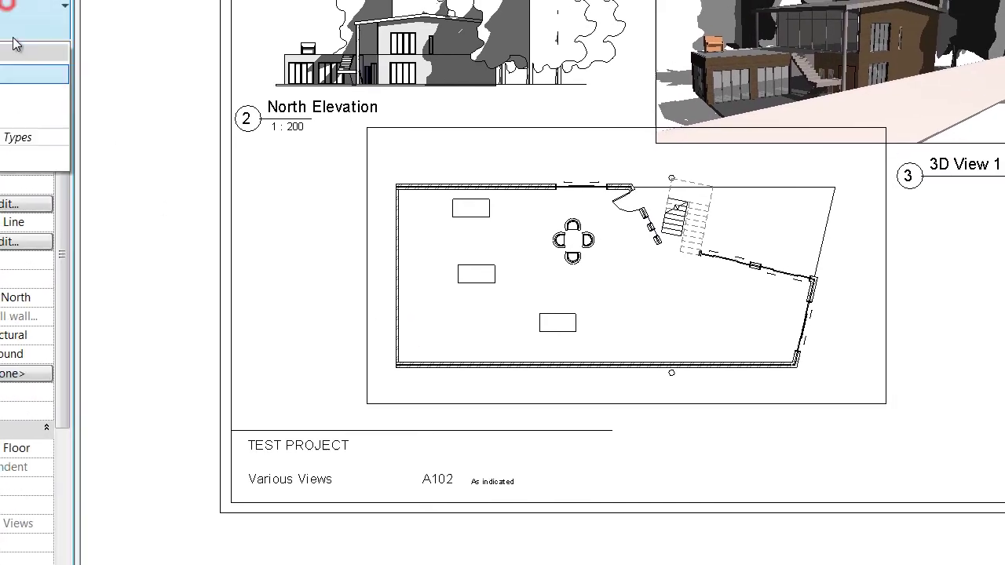
click(22, 92)
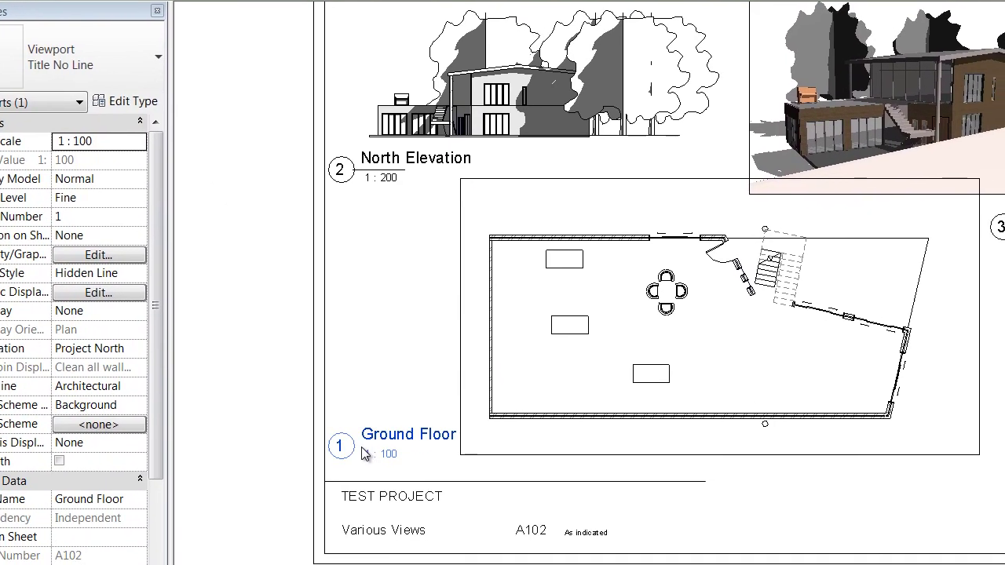
click(341, 564)
Step: Set the Ground Floor viewport back to the Title w Line type
click(389, 387)
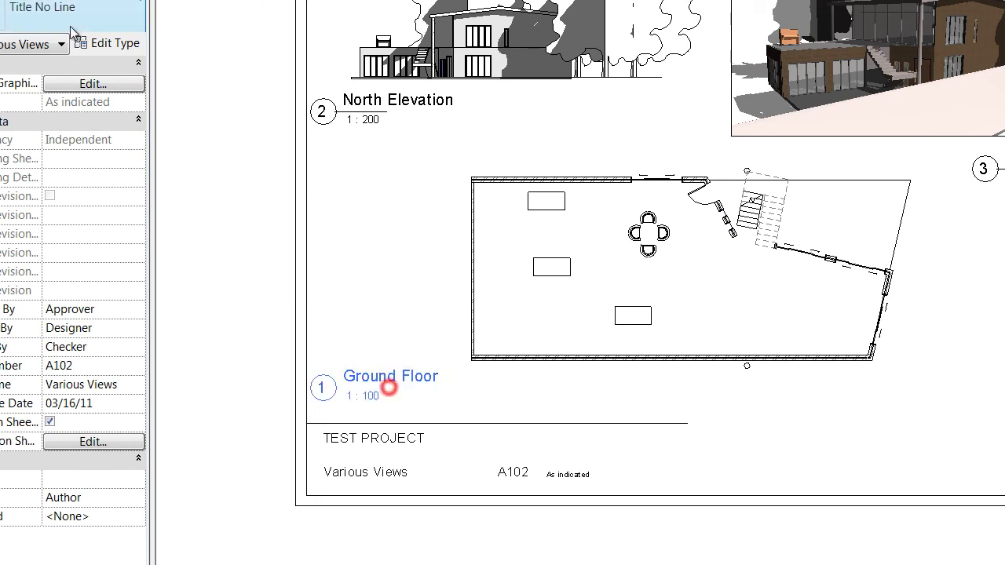
click(96, 16)
click(76, 110)
click(264, 344)
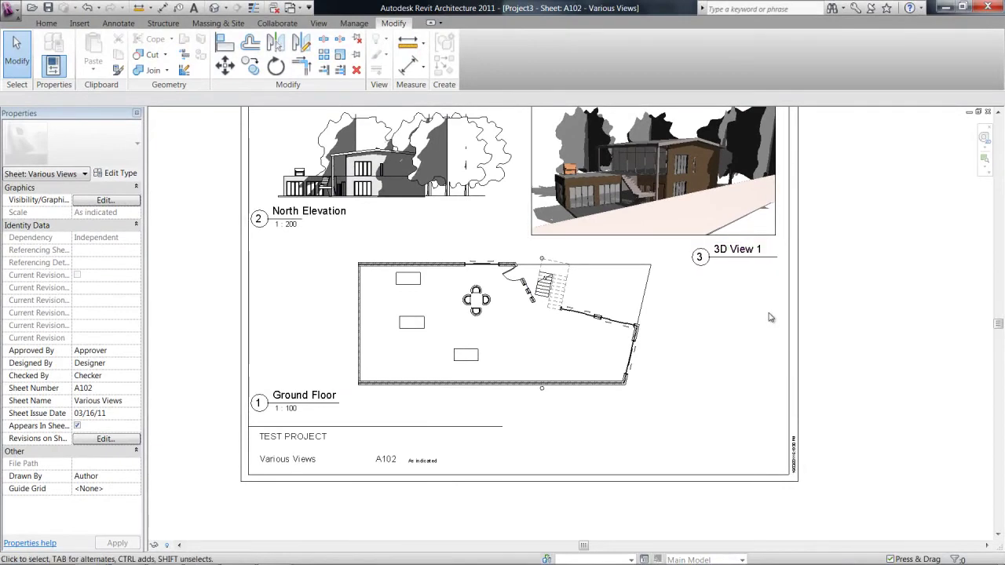
Step: Open the A3 metric (AUS) title block family of sheet A102 for editing
scroll(754, 346, down, 1)
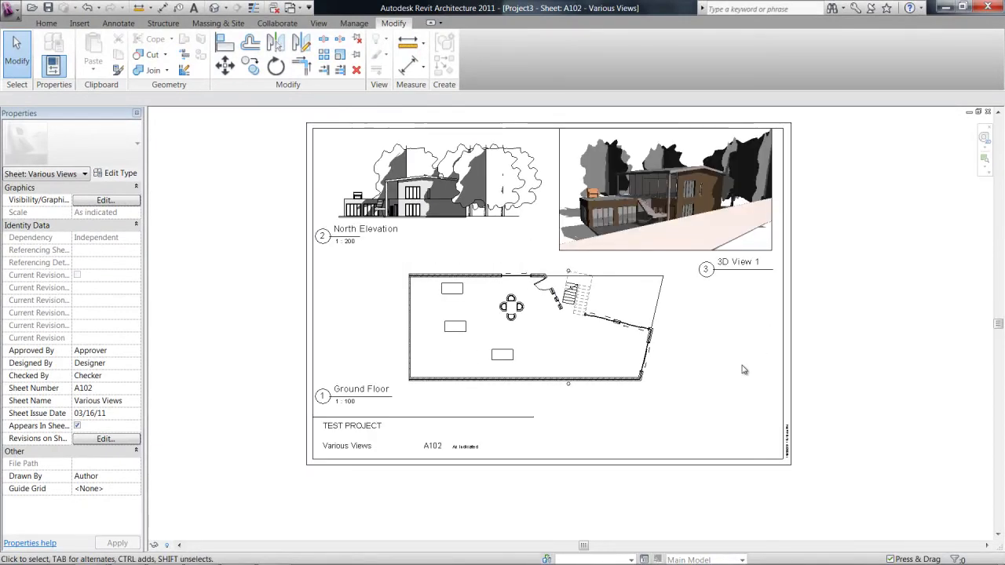
click(375, 448)
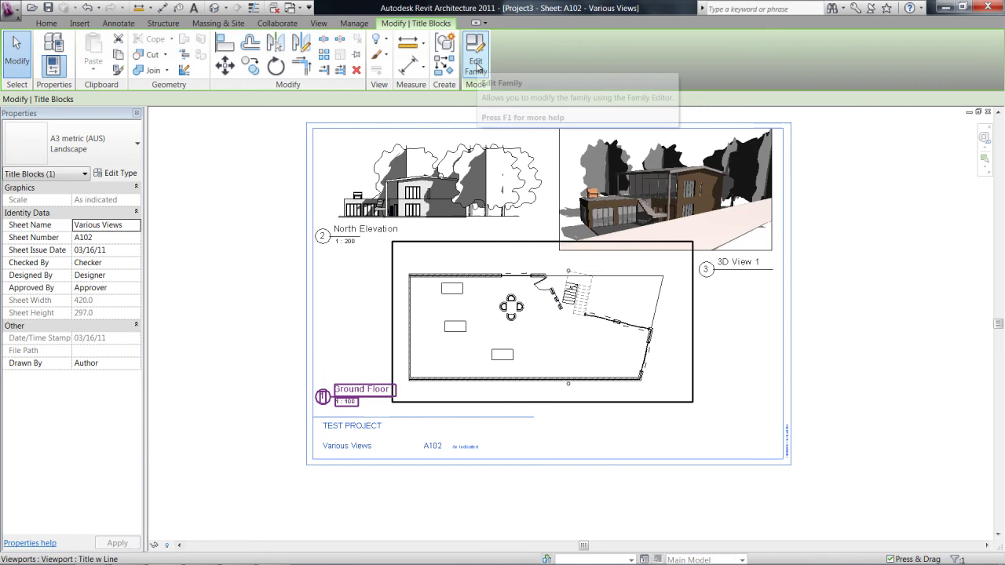
click(475, 63)
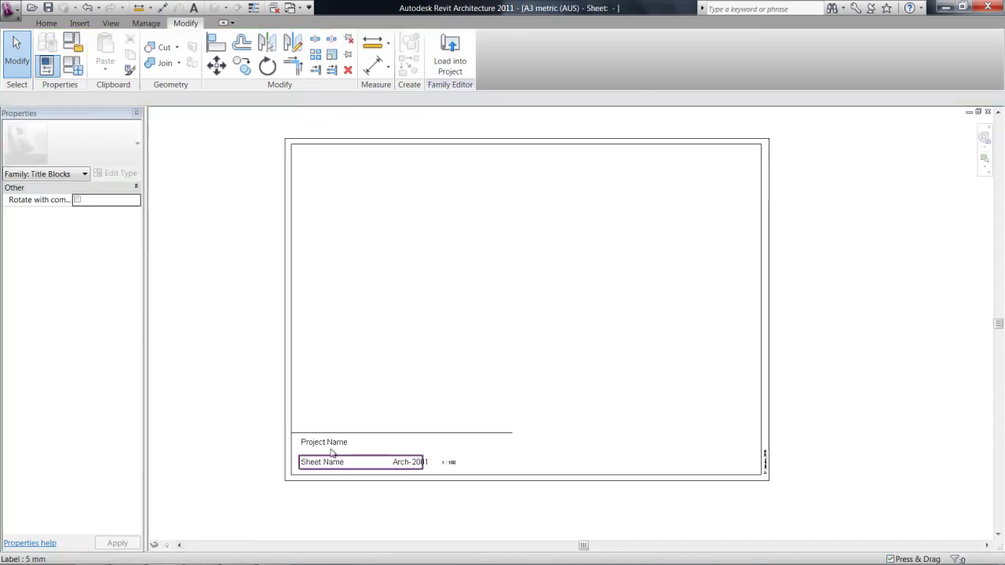
Step: Move the Project Name label to the upper right corner inside the title block border, and the Sheet Name label just below it
click(328, 443)
scroll(340, 448, up, 1)
drag(333, 452, 714, 181)
scroll(332, 454, down, 1)
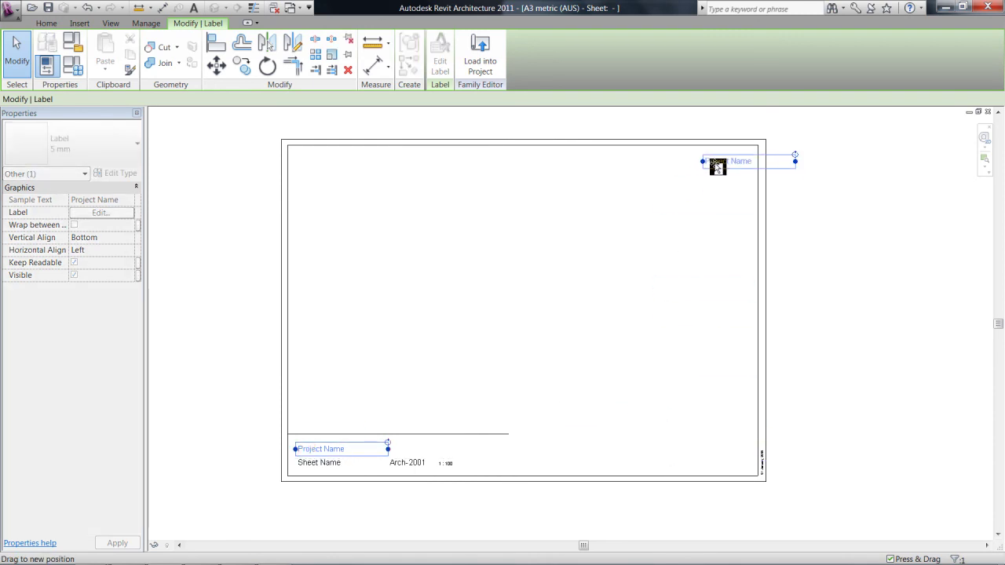
click(796, 287)
drag(312, 462, 717, 194)
click(740, 252)
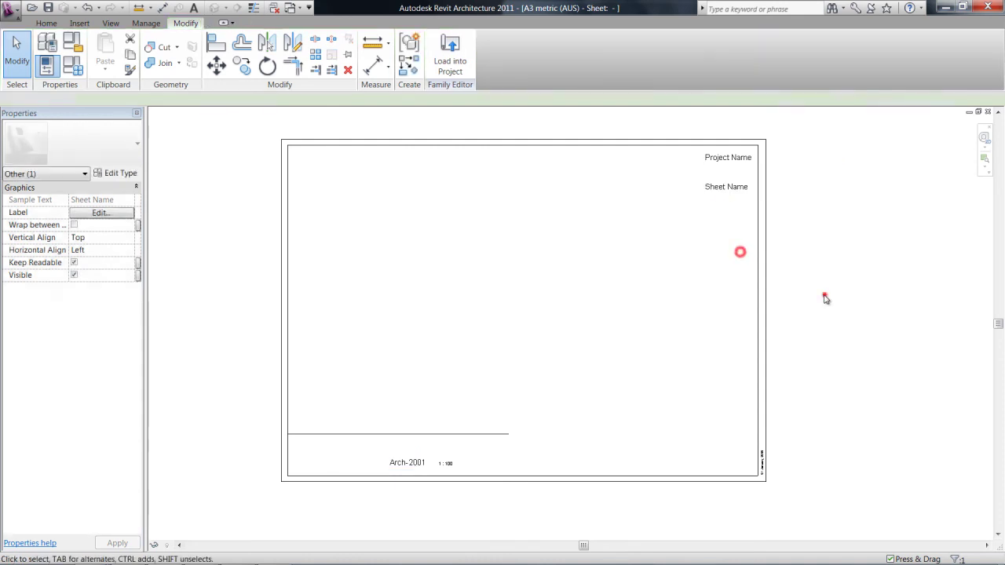
click(824, 295)
Step: Load the title block family with the relocated labels into the project, overwriting the existing version
click(454, 49)
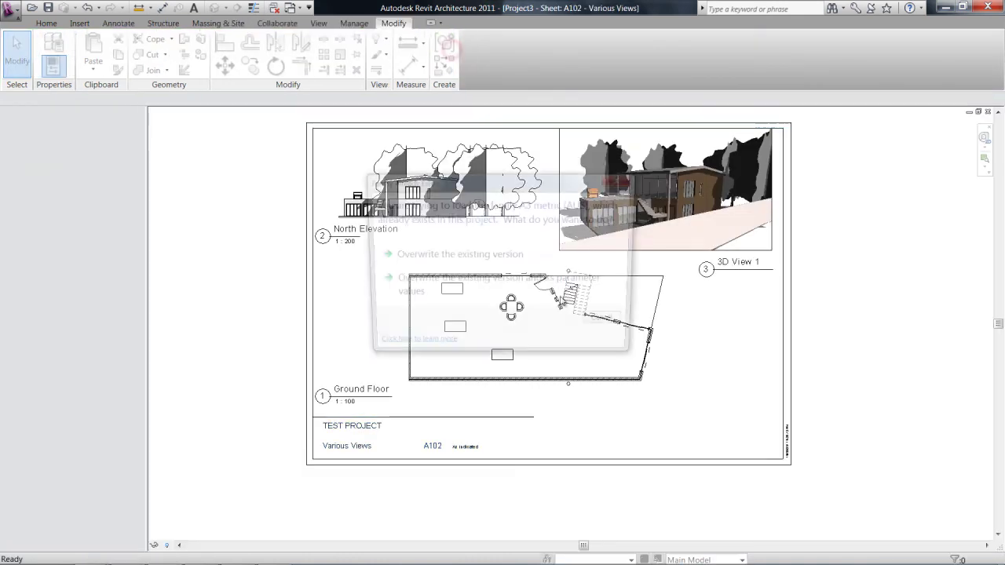
click(482, 256)
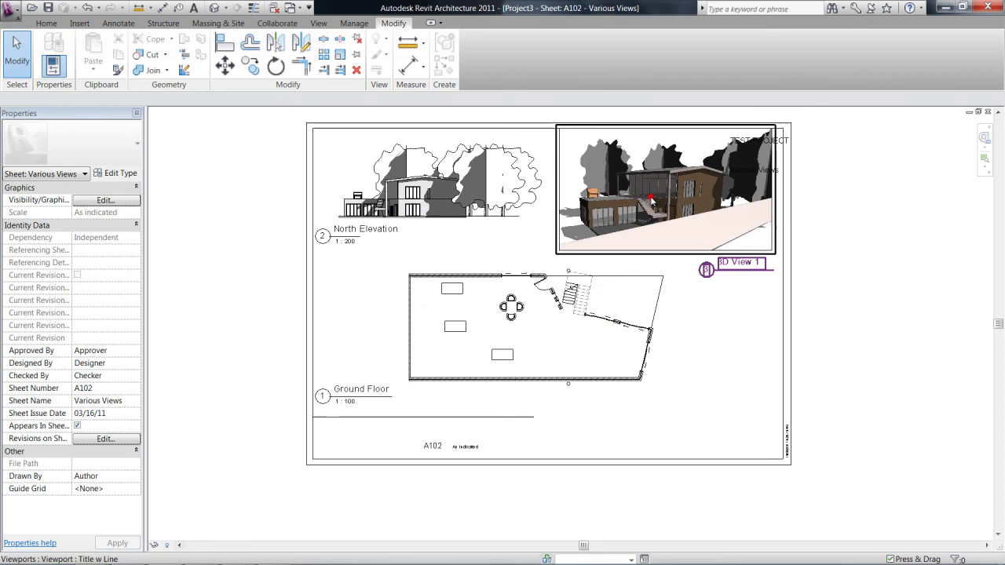
Step: Move the 3D View 1 viewport down to the lower right of the sheet and shift the Ground Floor viewport left to make room
click(713, 267)
drag(599, 312, 539, 314)
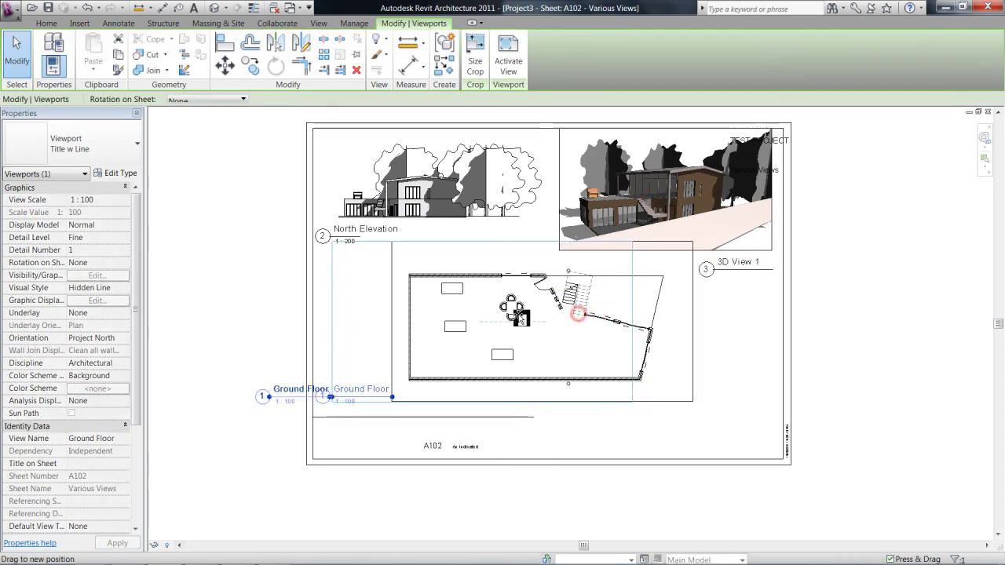
click(694, 228)
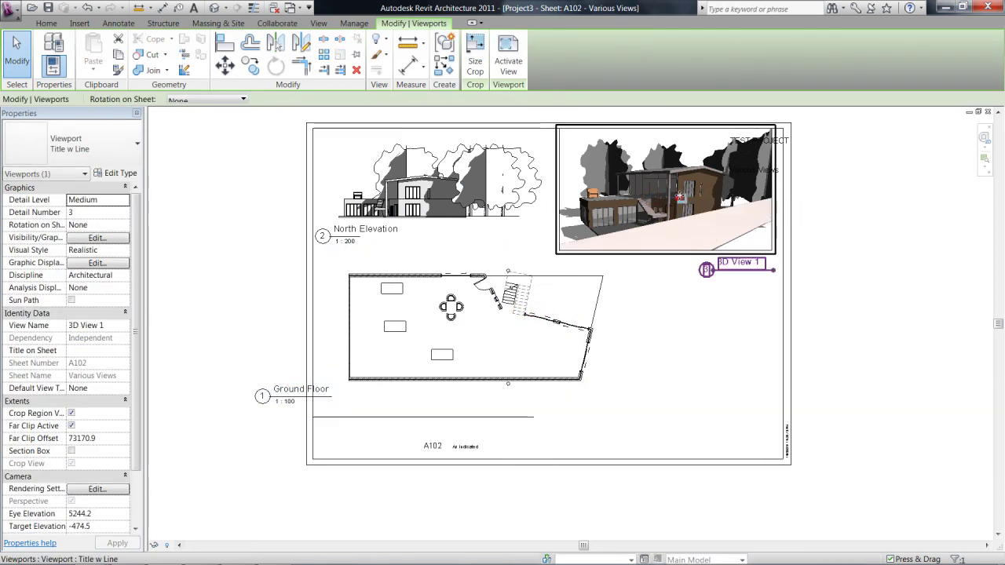
drag(683, 248, 680, 391)
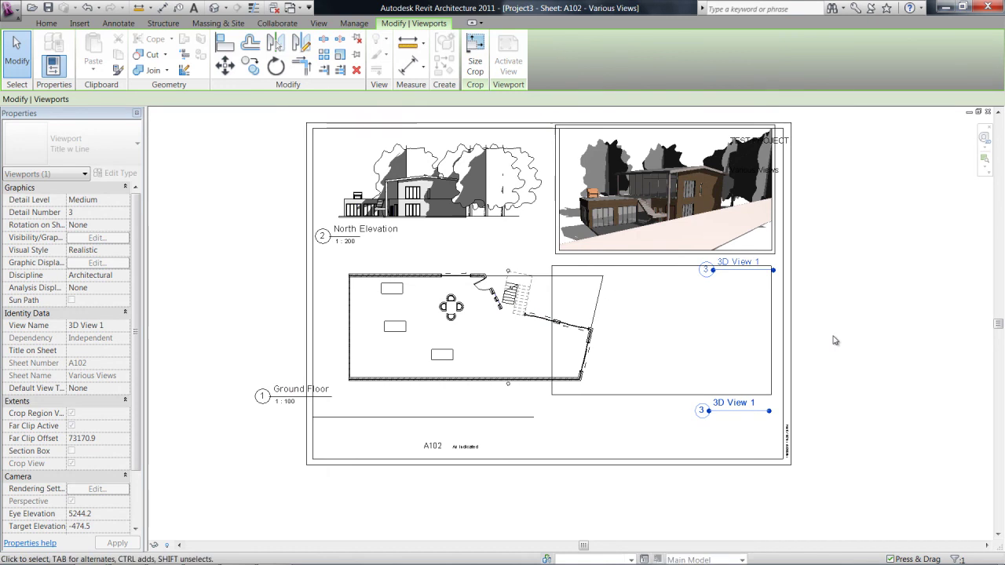
drag(414, 346, 550, 344)
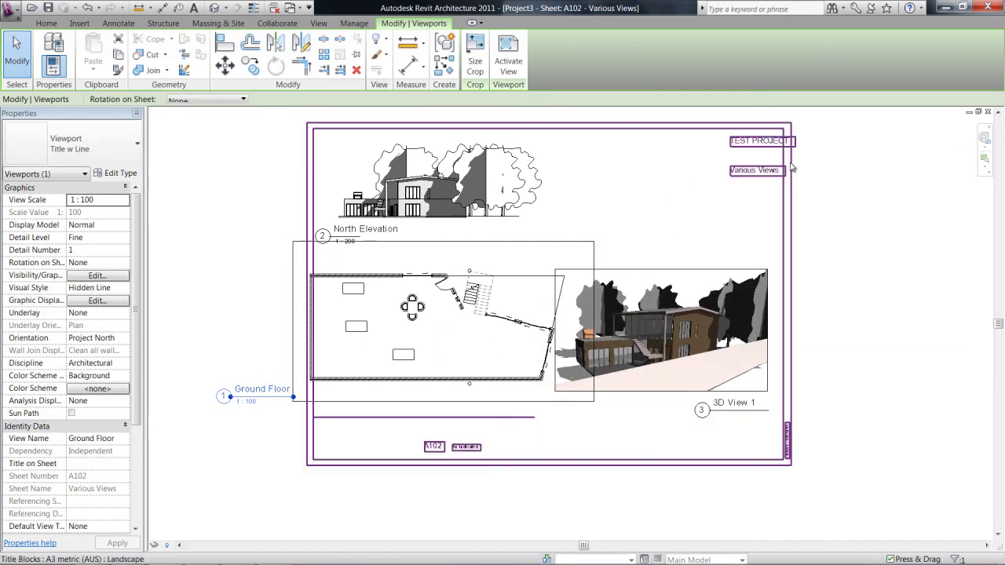